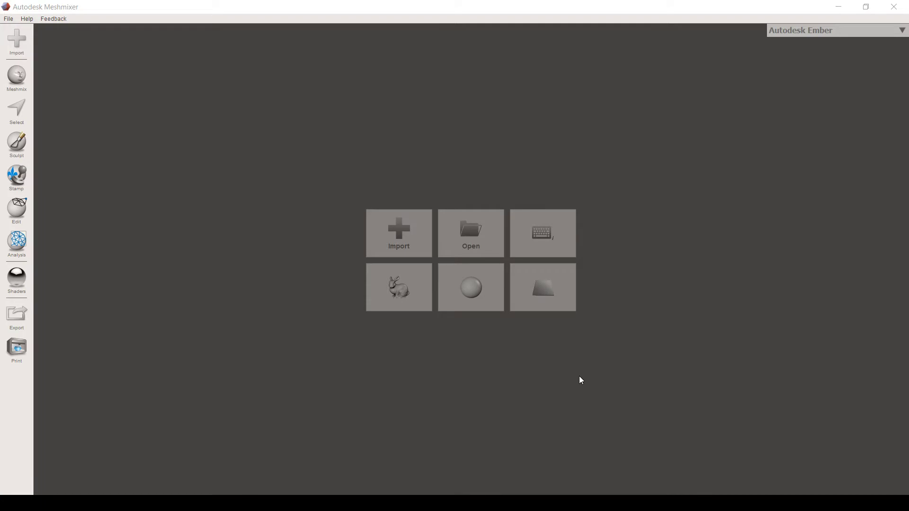
Step: Import the mesh file "Part Studio 1 - lofted ring" from the Documents folder
{"action": "left_click", "coordinate": [405, 237]}
{"action": "scroll", "coordinate": [300, 222], "scroll_direction": "down", "scroll_amount": 1}
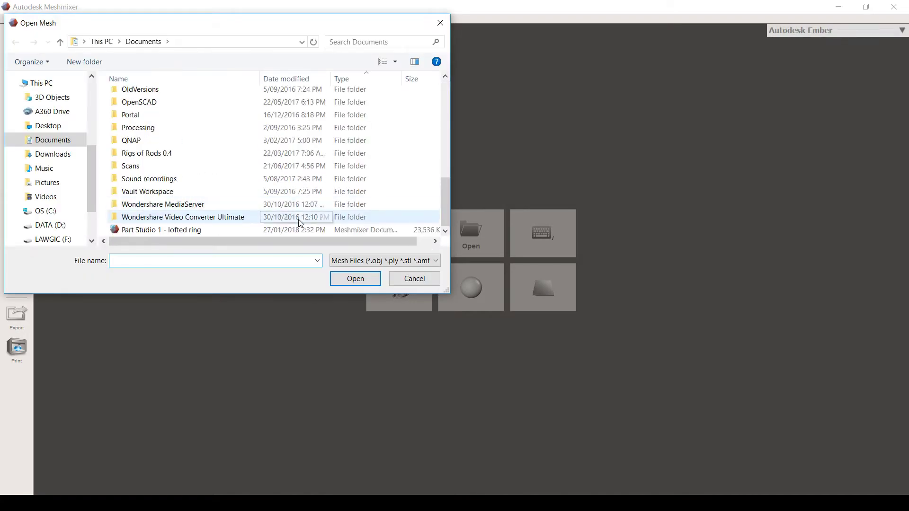
{"action": "double_click", "coordinate": [289, 229]}
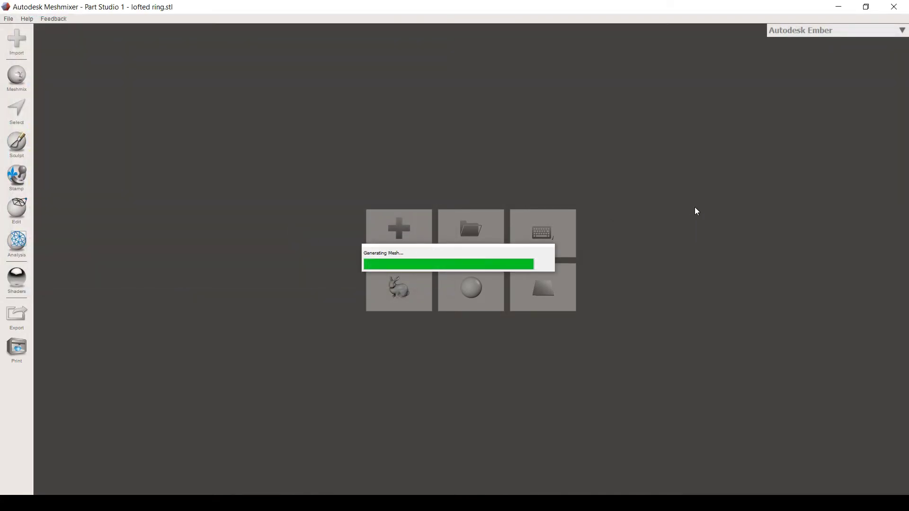
{"action": "scroll", "coordinate": [459, 271], "scroll_direction": "down", "scroll_amount": 4}
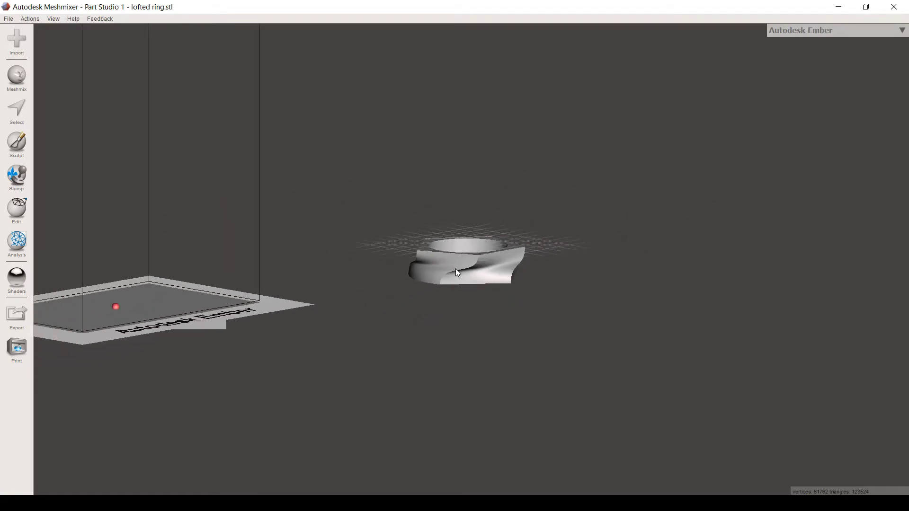
Step: Hide the Autodesk Ember printer bed so only the ring remains in the scene
{"action": "right_click_drag", "start_coordinate": [457, 272], "coordinate": [625, 386]}
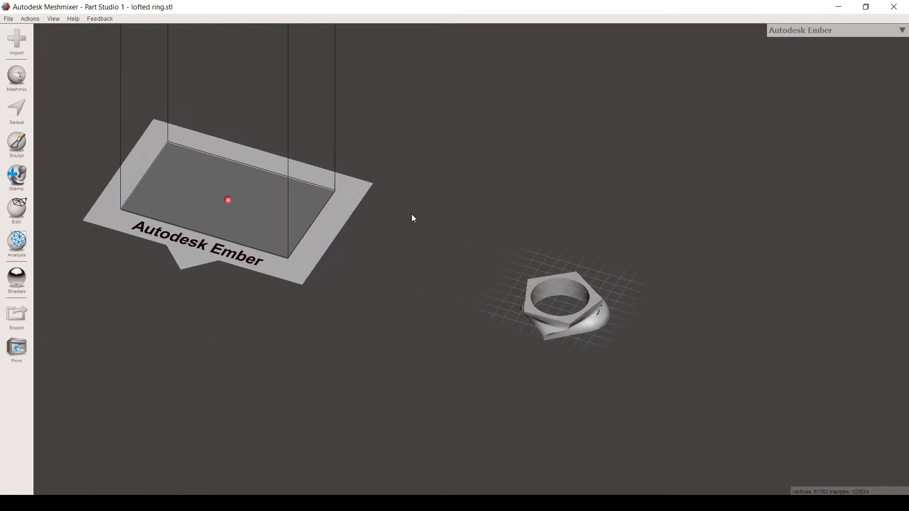
{"action": "left_click", "coordinate": [55, 19]}
{"action": "left_click", "coordinate": [75, 132]}
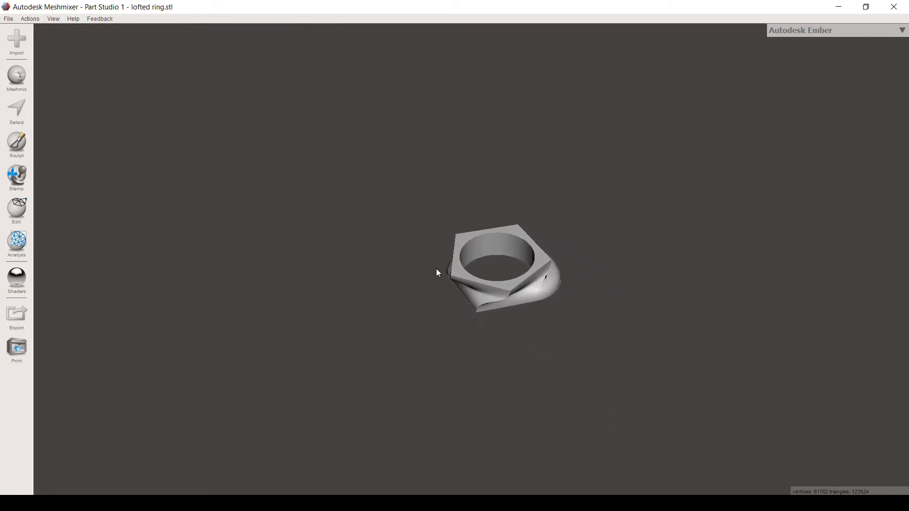
Step: Inspect the ring from several angles and activate the Drag sculpting brush
{"action": "scroll", "coordinate": [433, 269], "scroll_direction": "up", "scroll_amount": 5}
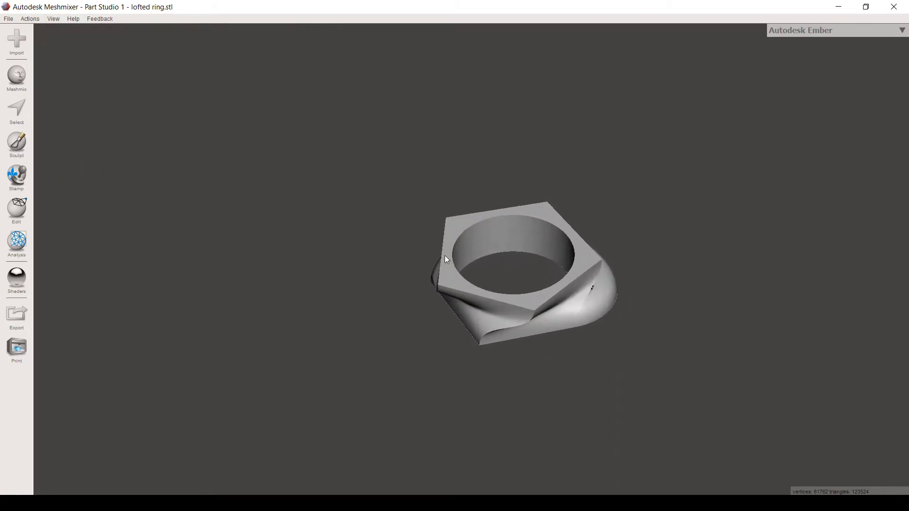
{"action": "mouse_move", "coordinate": [445, 255]}
{"action": "right_mouse_down"}
{"action": "mouse_move", "coordinate": [476, 174]}
{"action": "mouse_move", "coordinate": [473, 106]}
{"action": "mouse_move", "coordinate": [471, 189]}
{"action": "mouse_move", "coordinate": [496, 274]}
{"action": "right_mouse_up"}
{"action": "key", "text": "space"}
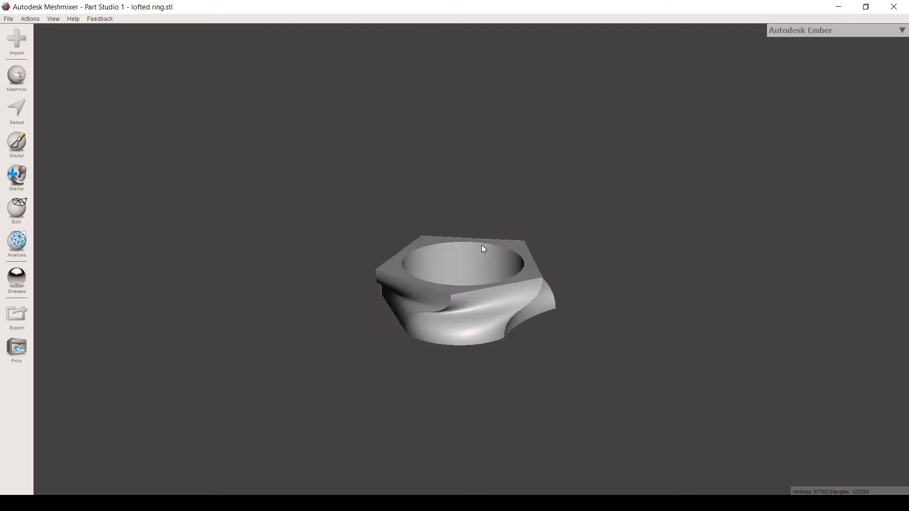
{"action": "right_click_drag", "start_coordinate": [515, 220], "coordinate": [463, 243]}
{"action": "scroll", "coordinate": [461, 249], "scroll_direction": "up", "scroll_amount": 3}
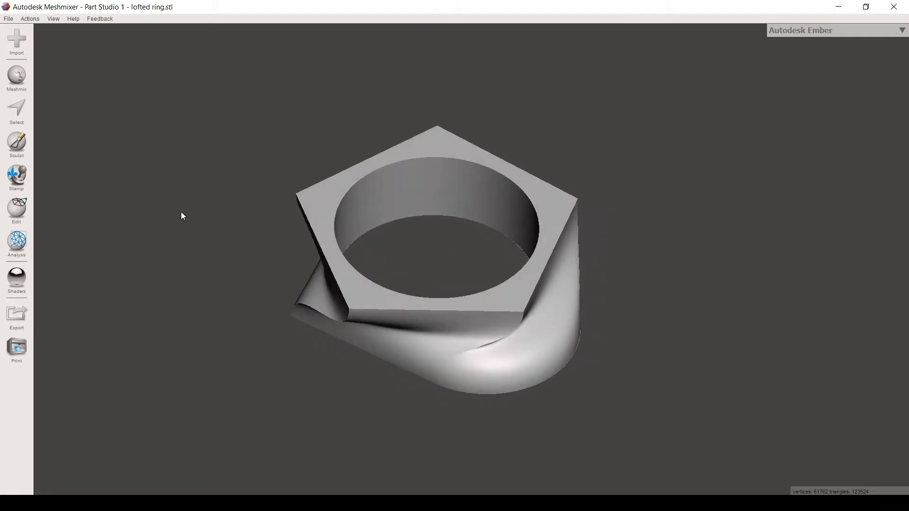
{"action": "left_click", "coordinate": [18, 143]}
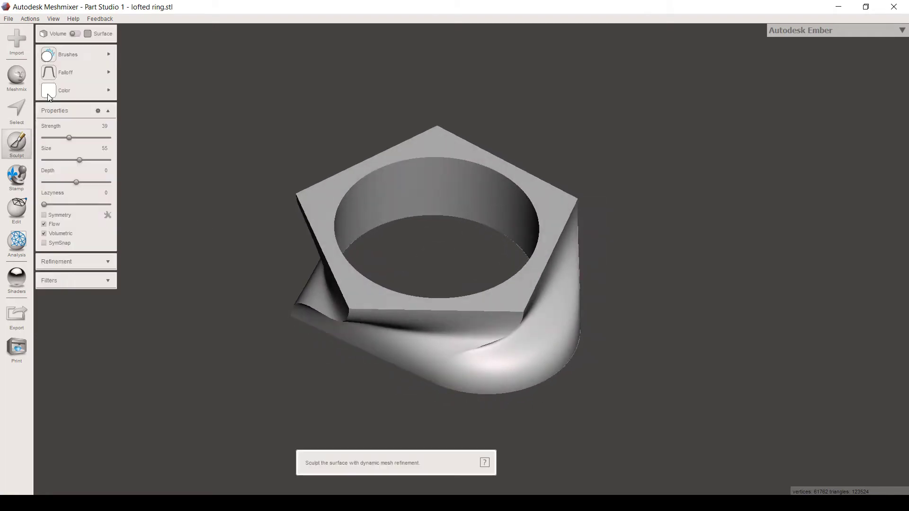
{"action": "left_click", "coordinate": [93, 55]}
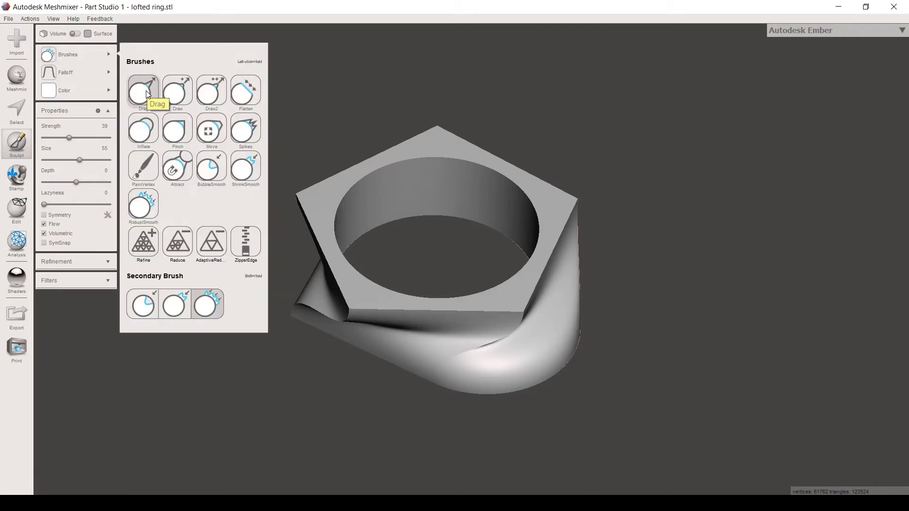
{"action": "left_click", "coordinate": [143, 91]}
{"action": "scroll", "coordinate": [441, 322], "scroll_direction": "down", "scroll_amount": 3}
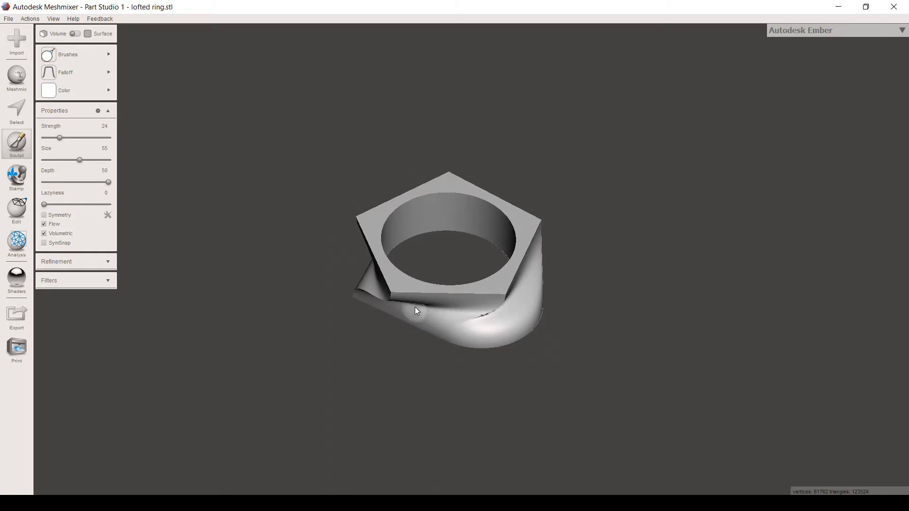
Step: Pull several thin branches out of the ring's side with the Drag brush and examine the inner wall behind them
{"action": "mouse_move", "coordinate": [416, 311]}
{"action": "left_mouse_down"}
{"action": "mouse_move", "coordinate": [353, 330]}
{"action": "mouse_move", "coordinate": [295, 374]}
{"action": "left_mouse_up"}
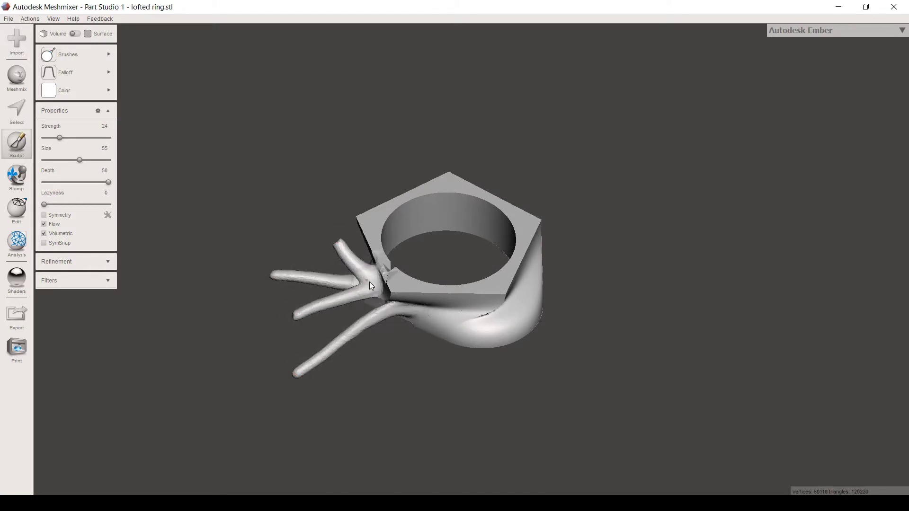
{"action": "left_click_drag", "start_coordinate": [376, 286], "coordinate": [369, 351]}
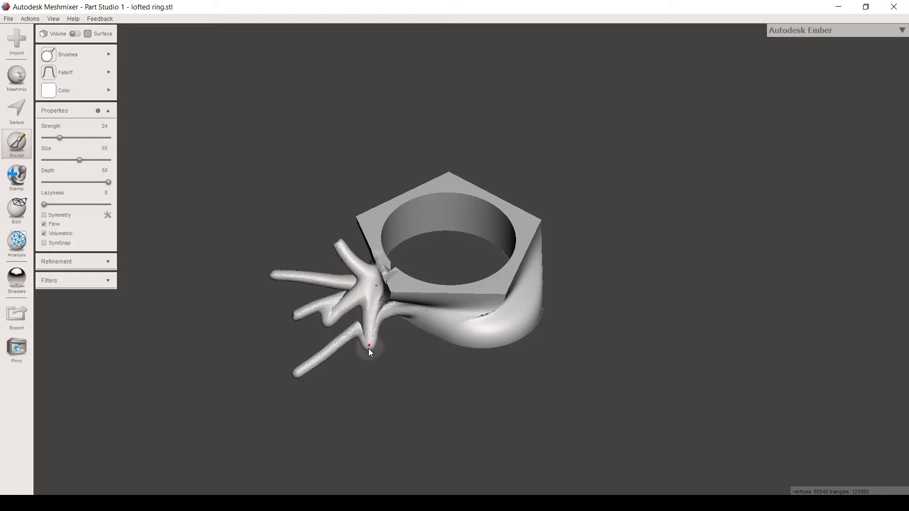
{"action": "right_click_drag", "start_coordinate": [413, 281], "coordinate": [367, 287]}
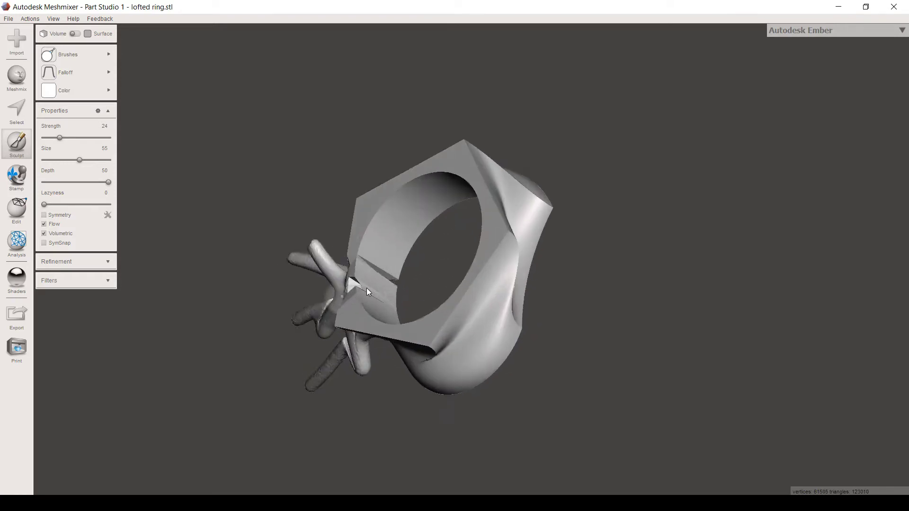
{"action": "scroll", "coordinate": [366, 286], "scroll_direction": "up", "scroll_amount": 5}
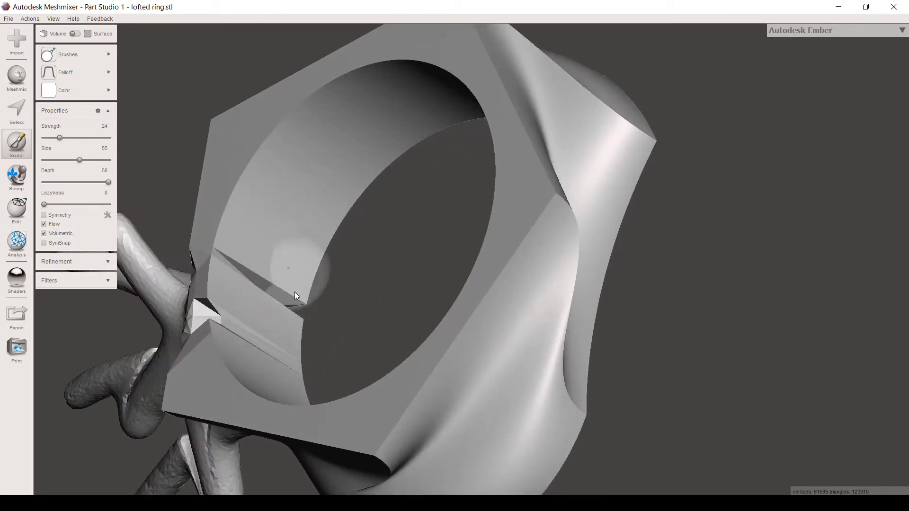
Step: Undo all the Drag brush strokes made on the ring
{"action": "key", "text": "ctrl+z"}
{"action": "key", "text": "ctrl+z"}
{"action": "key", "text": "ctrl+z"}
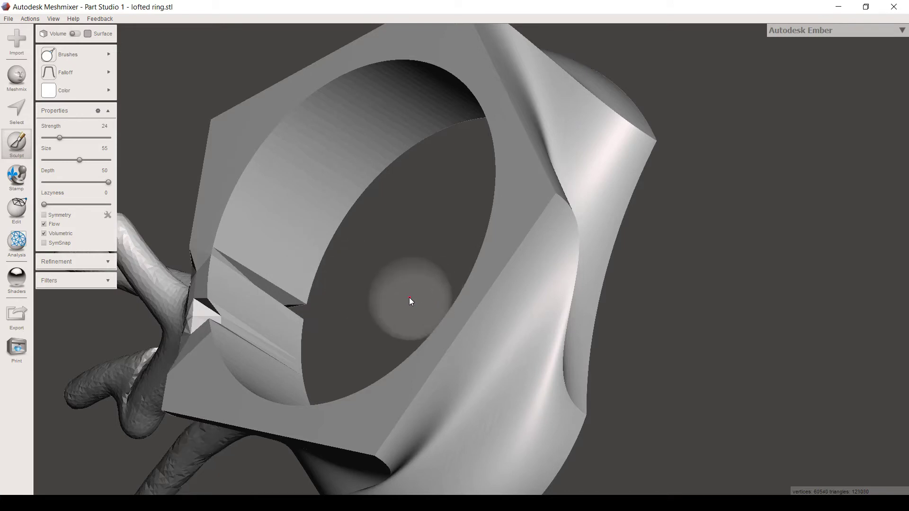
{"action": "key", "text": "ctrl+z"}
{"action": "key", "text": "ctrl+z"}
{"action": "key", "text": "ctrl+z"}
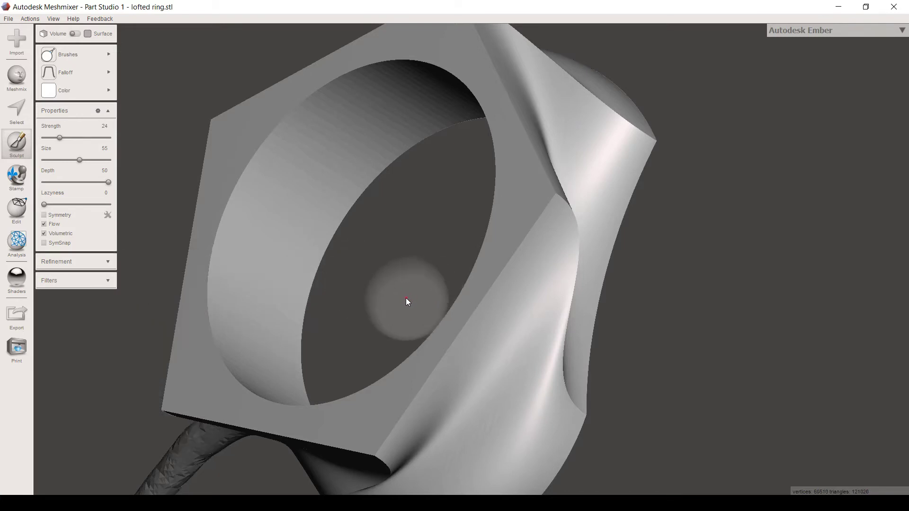
Step: Turn on the wireframe display and examine the triangle layout on the ring's flat, inner and twisted faces
{"action": "scroll", "coordinate": [400, 303], "scroll_direction": "down", "scroll_amount": 3}
{"action": "right_click_drag", "start_coordinate": [396, 305], "coordinate": [474, 258]}
{"action": "key", "text": "w"}
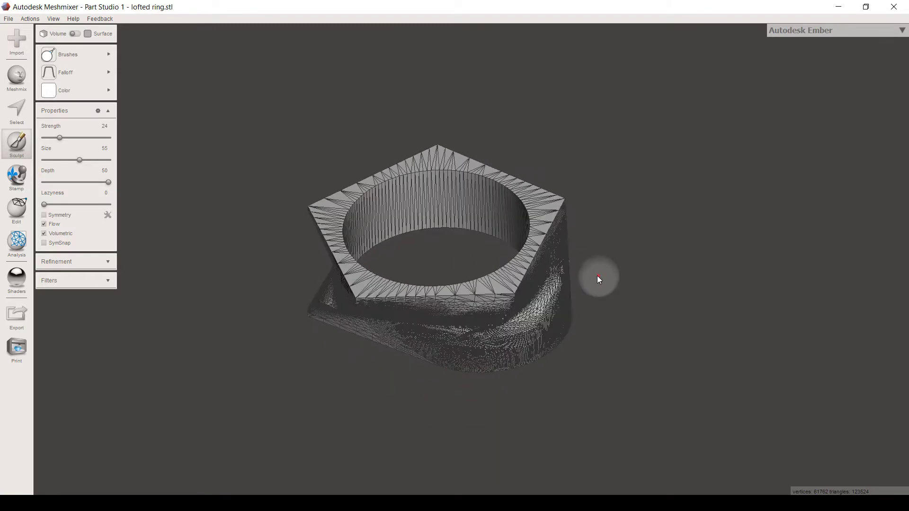
{"action": "right_click_drag", "start_coordinate": [516, 319], "coordinate": [481, 307]}
{"action": "scroll", "coordinate": [481, 308], "scroll_direction": "up", "scroll_amount": 8}
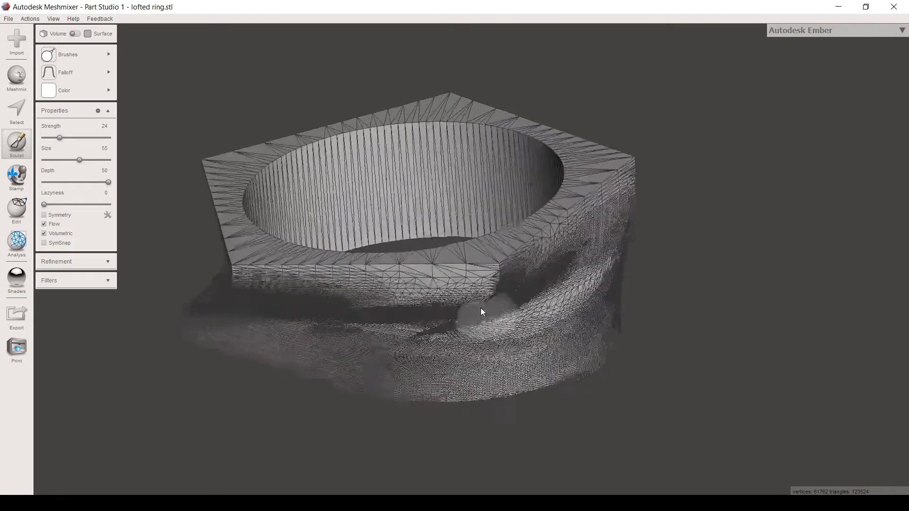
{"action": "scroll", "coordinate": [479, 309], "scroll_direction": "down", "scroll_amount": 6}
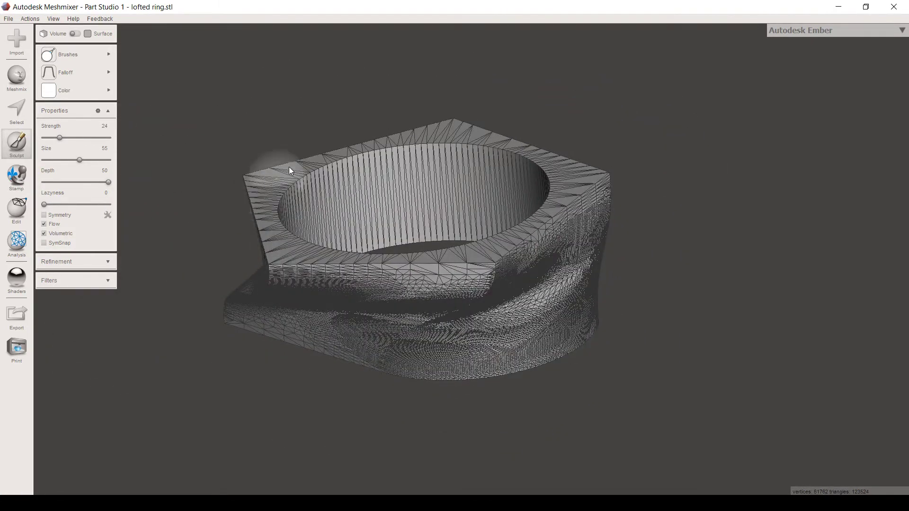
{"action": "right_click_drag", "start_coordinate": [421, 240], "coordinate": [467, 262]}
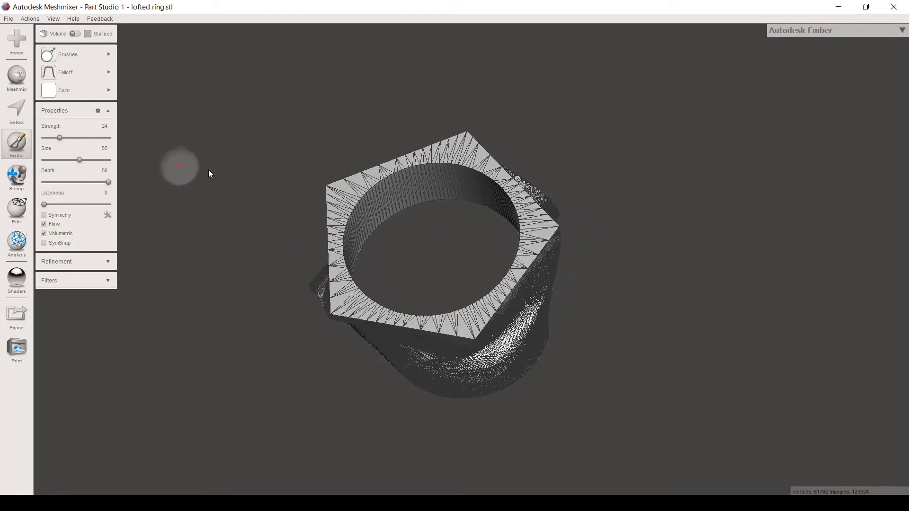
Step: Select the whole ring and remesh it in Relative Density mode with sharp edges preserved
{"action": "key", "text": "ctrl+a"}
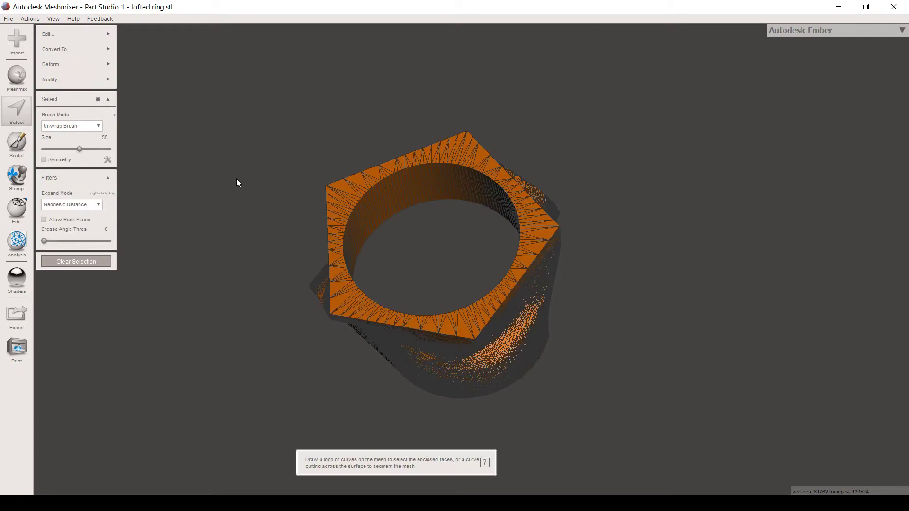
{"action": "mouse_move", "coordinate": [110, 37]}
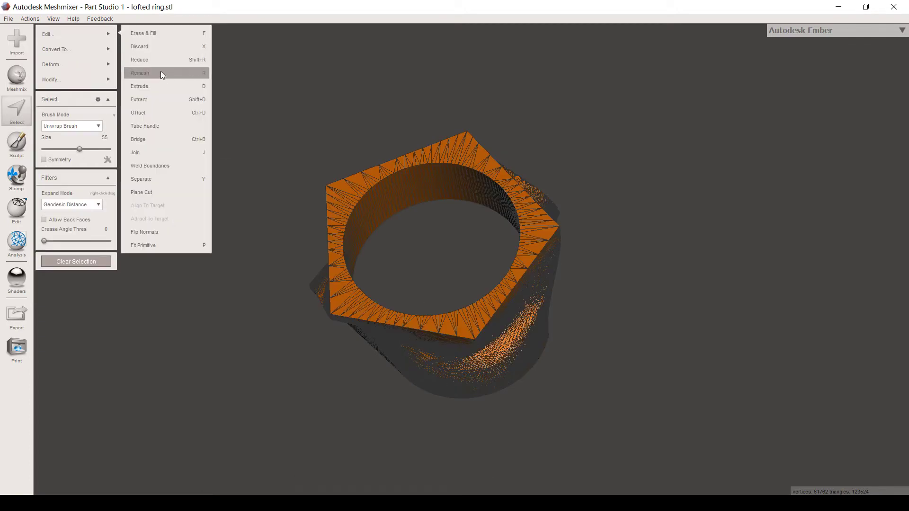
{"action": "key", "text": "r"}
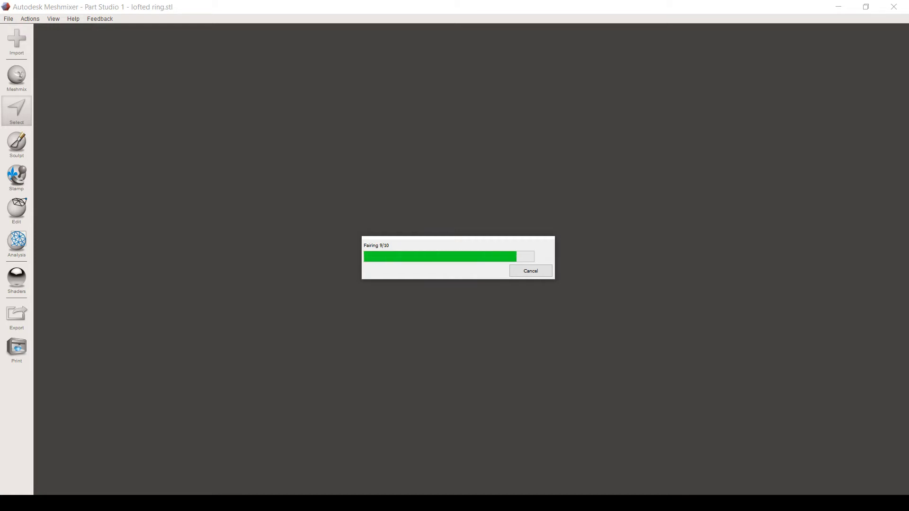
{"action": "scroll", "coordinate": [395, 219], "scroll_direction": "up", "scroll_amount": 6}
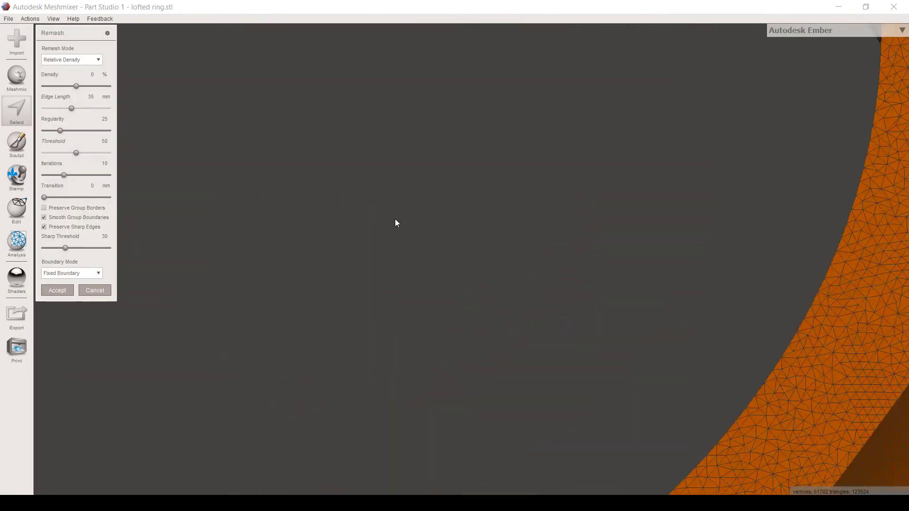
{"action": "scroll", "coordinate": [395, 219], "scroll_direction": "down", "scroll_amount": 2}
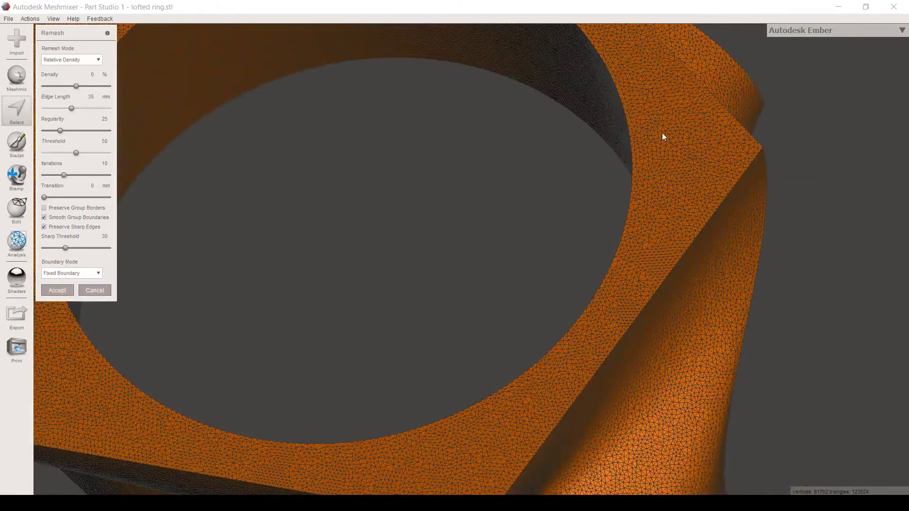
{"action": "scroll", "coordinate": [345, 223], "scroll_direction": "down", "scroll_amount": 5}
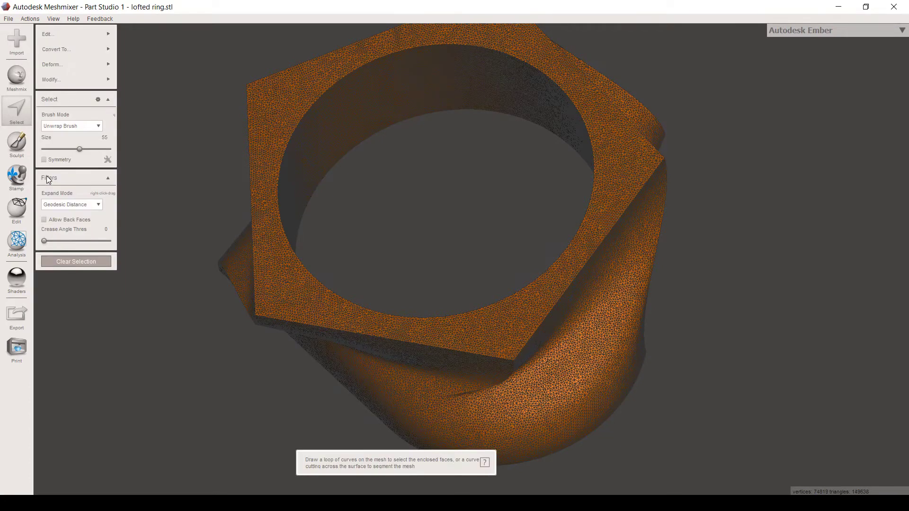
Step: Sculpt a row of finger-like branches out of the remeshed ring's outer side with the Drag brush
{"action": "left_click", "coordinate": [30, 142]}
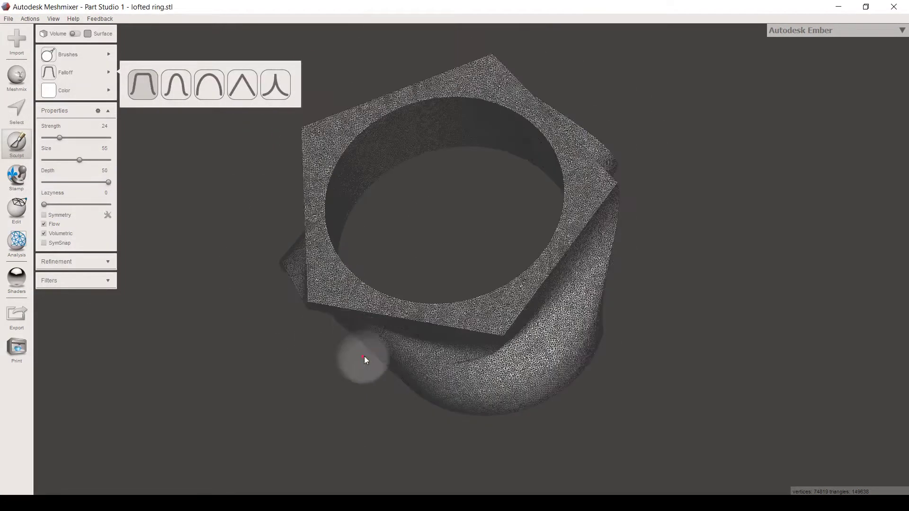
{"action": "right_click_drag", "start_coordinate": [365, 358], "coordinate": [397, 293]}
{"action": "mouse_move", "coordinate": [397, 293]}
{"action": "left_mouse_down"}
{"action": "mouse_move", "coordinate": [411, 290]}
{"action": "mouse_move", "coordinate": [295, 328]}
{"action": "mouse_move", "coordinate": [379, 379]}
{"action": "mouse_move", "coordinate": [331, 374]}
{"action": "left_mouse_up"}
{"action": "right_click_drag", "start_coordinate": [332, 373], "coordinate": [350, 371]}
{"action": "left_click_drag", "start_coordinate": [407, 353], "coordinate": [327, 378]}
{"action": "mouse_move", "coordinate": [511, 371]}
{"action": "left_mouse_down"}
{"action": "mouse_move", "coordinate": [546, 446]}
{"action": "mouse_move", "coordinate": [497, 435]}
{"action": "left_mouse_up"}
{"action": "left_click_drag", "start_coordinate": [347, 300], "coordinate": [232, 304]}
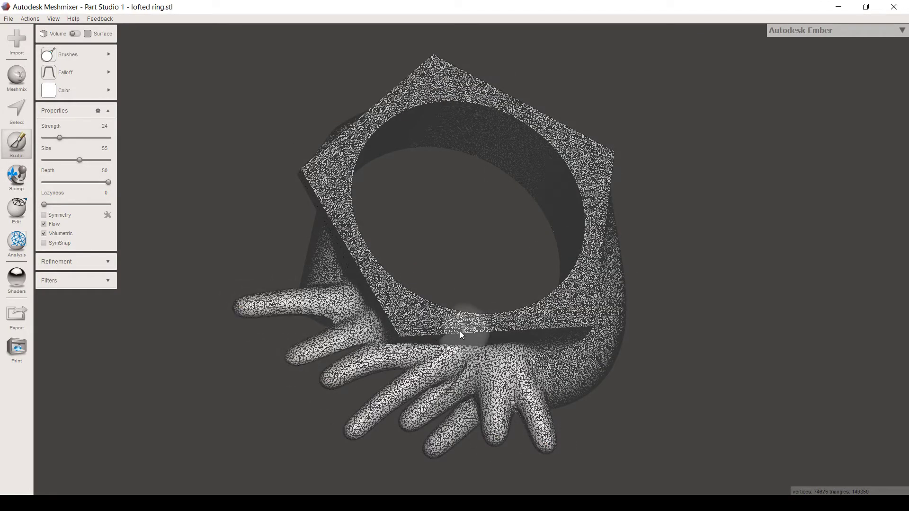
{"action": "mouse_move", "coordinate": [462, 331]}
{"action": "right_mouse_down"}
{"action": "mouse_move", "coordinate": [461, 142]}
{"action": "mouse_move", "coordinate": [457, 213]}
{"action": "mouse_move", "coordinate": [470, 274]}
{"action": "mouse_move", "coordinate": [433, 320]}
{"action": "mouse_move", "coordinate": [444, 277]}
{"action": "mouse_move", "coordinate": [453, 307]}
{"action": "mouse_move", "coordinate": [456, 300]}
{"action": "right_mouse_up"}
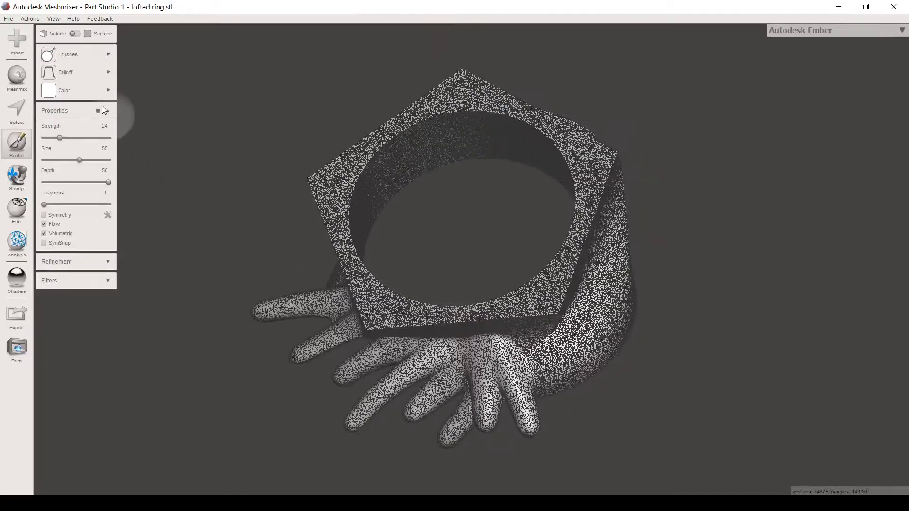
Step: Raise rounded bumps on the ring's curved outer side, beside the branches, using the Inflate brush at strength 100
{"action": "left_click", "coordinate": [94, 54]}
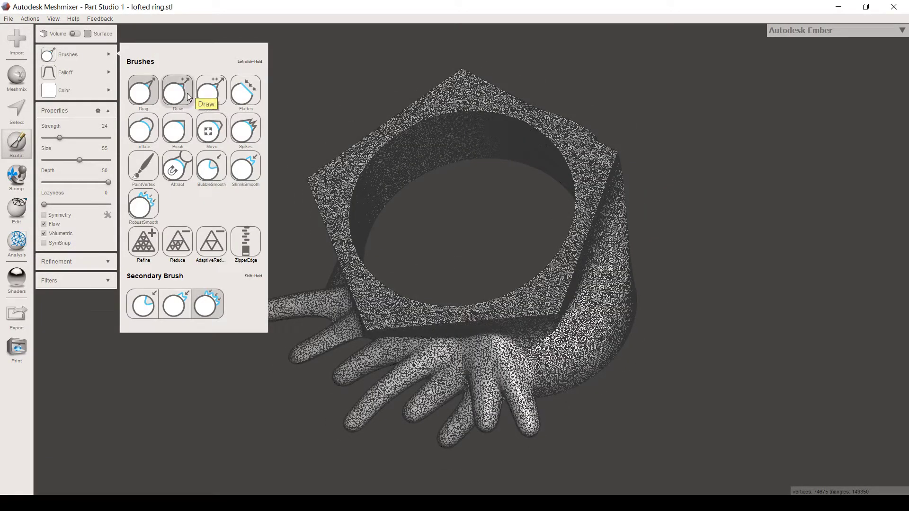
{"action": "left_click", "coordinate": [146, 129]}
{"action": "scroll", "coordinate": [318, 201], "scroll_direction": "up", "scroll_amount": 3}
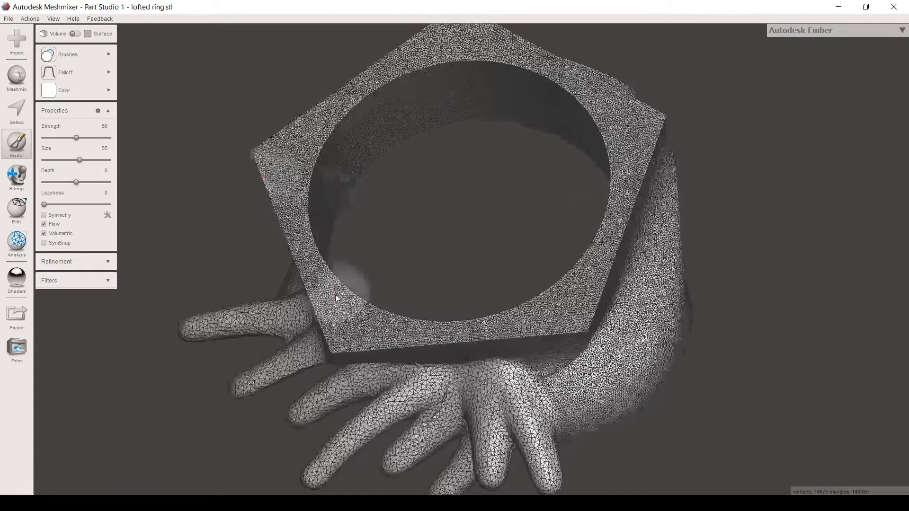
{"action": "mouse_move", "coordinate": [356, 320]}
{"action": "left_mouse_down"}
{"action": "mouse_move", "coordinate": [378, 331]}
{"action": "mouse_move", "coordinate": [361, 332]}
{"action": "mouse_move", "coordinate": [345, 319]}
{"action": "mouse_move", "coordinate": [362, 323]}
{"action": "left_mouse_up"}
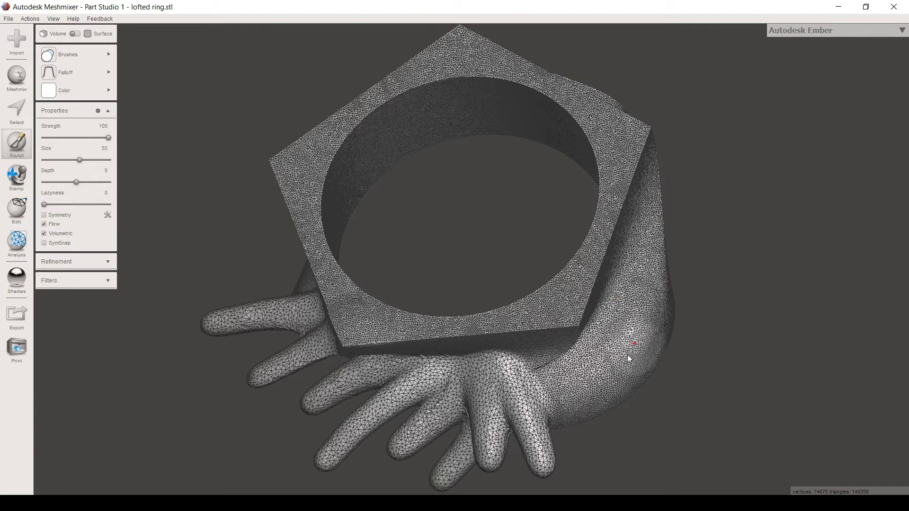
{"action": "right_click_drag", "start_coordinate": [646, 333], "coordinate": [656, 293]}
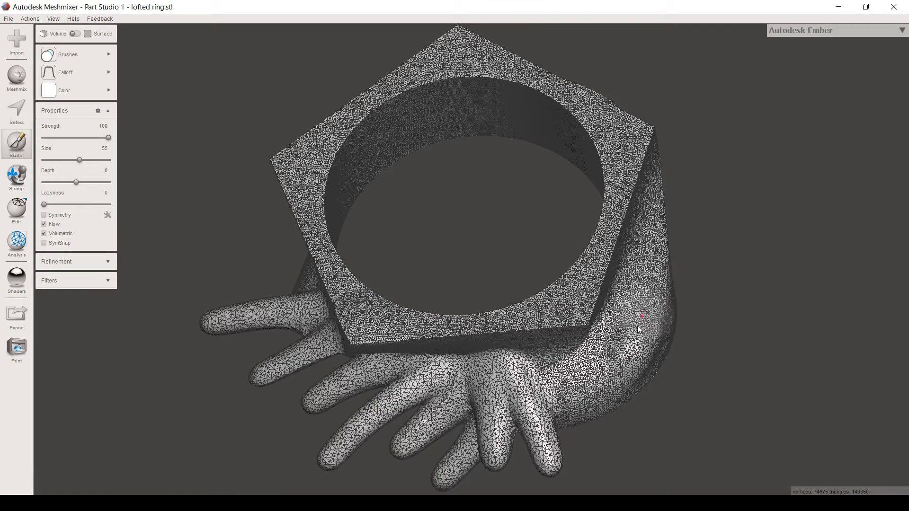
{"action": "mouse_move", "coordinate": [615, 363]}
{"action": "left_mouse_down"}
{"action": "mouse_move", "coordinate": [642, 283]}
{"action": "mouse_move", "coordinate": [618, 349]}
{"action": "mouse_move", "coordinate": [629, 338]}
{"action": "mouse_move", "coordinate": [641, 290]}
{"action": "mouse_move", "coordinate": [625, 310]}
{"action": "mouse_move", "coordinate": [617, 349]}
{"action": "left_mouse_up"}
{"action": "mouse_move", "coordinate": [616, 349]}
{"action": "right_mouse_down"}
{"action": "mouse_move", "coordinate": [623, 324]}
{"action": "mouse_move", "coordinate": [594, 304]}
{"action": "mouse_move", "coordinate": [610, 331]}
{"action": "mouse_move", "coordinate": [657, 334]}
{"action": "right_mouse_up"}
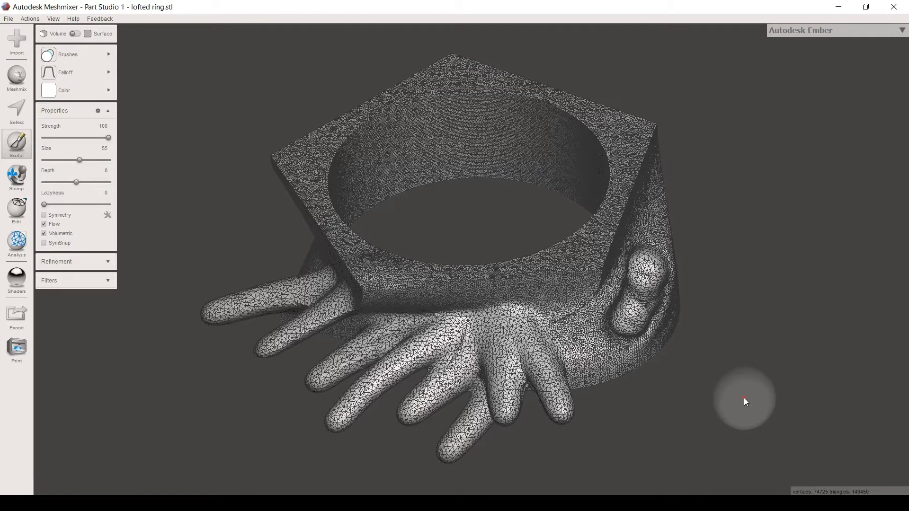
Step: Replace the sculpted mesh with a fresh import of "Part Studio 1 - lofted ring.stl"
{"action": "left_click", "coordinate": [22, 37]}
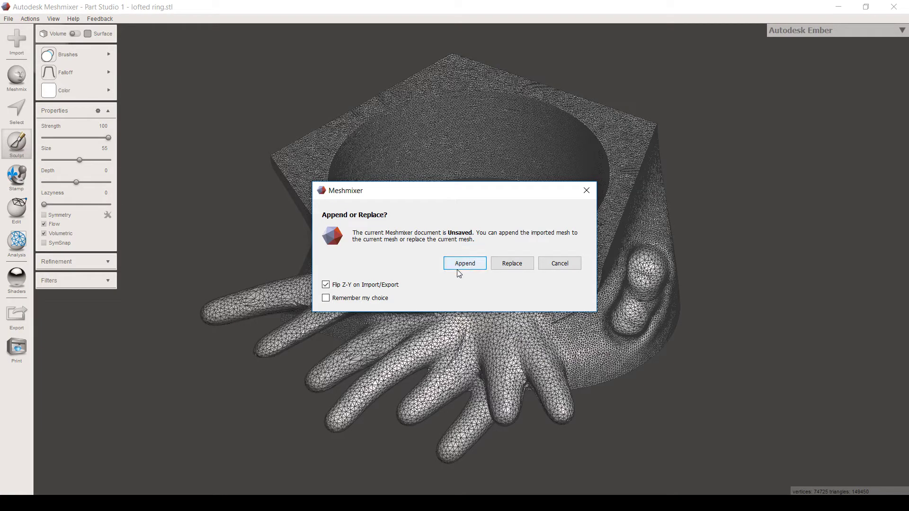
{"action": "left_click", "coordinate": [512, 263]}
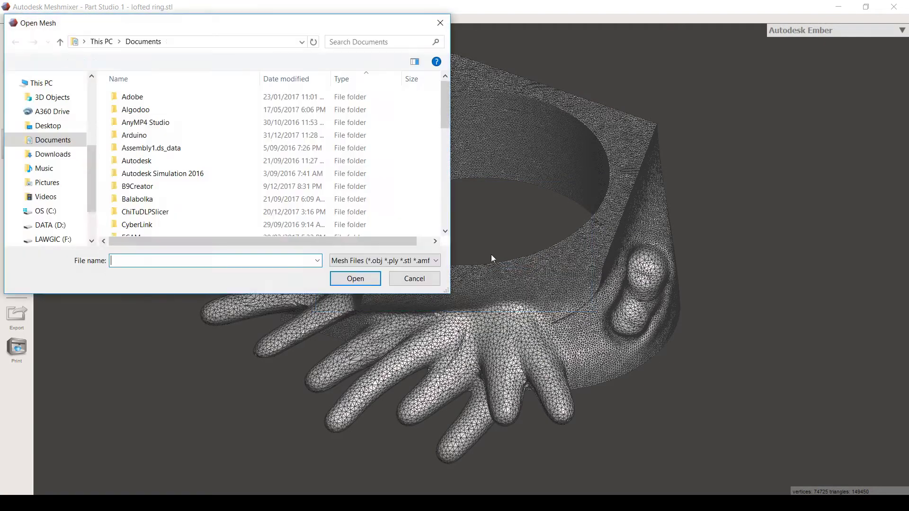
{"action": "scroll", "coordinate": [237, 212], "scroll_direction": "down", "scroll_amount": 10}
{"action": "double_click", "coordinate": [214, 230]}
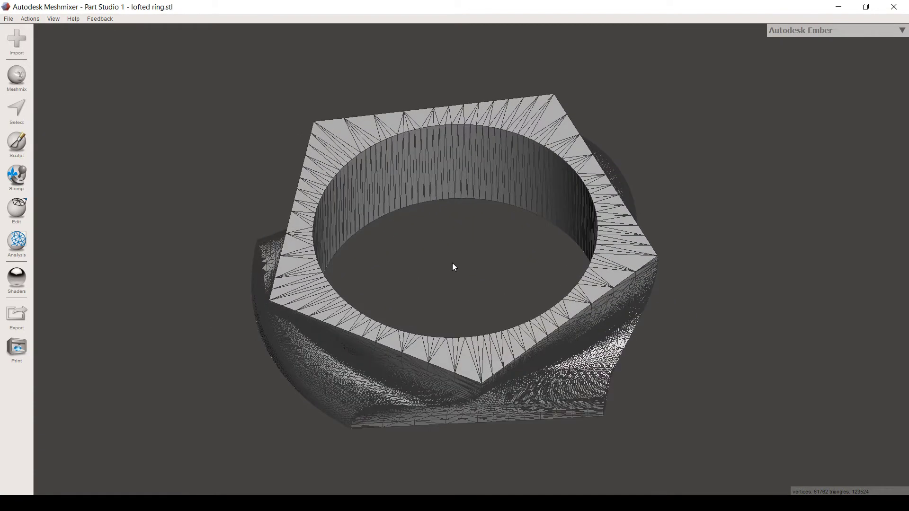
{"action": "scroll", "coordinate": [453, 267], "scroll_direction": "down", "scroll_amount": 2}
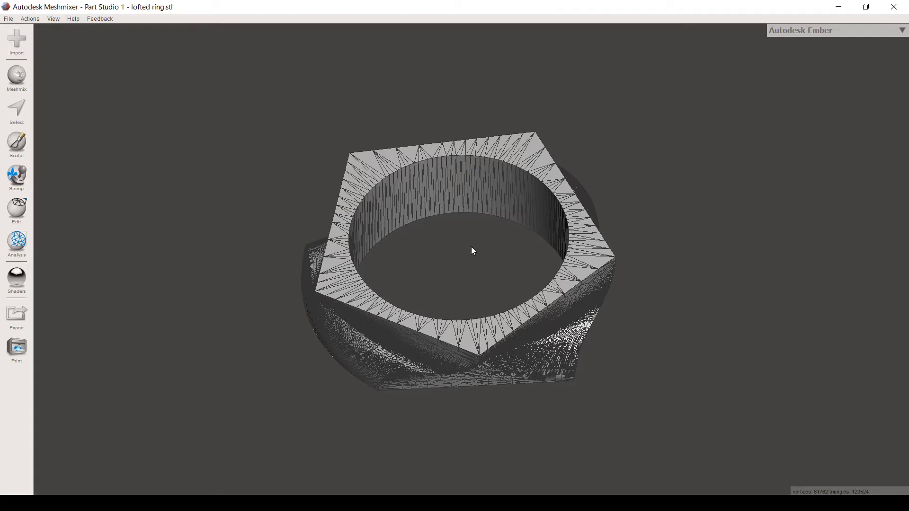
Step: Reduce the whole ring with a Triangle Budget target of 400 and clear the selection
{"action": "key", "text": "ctrl+a"}
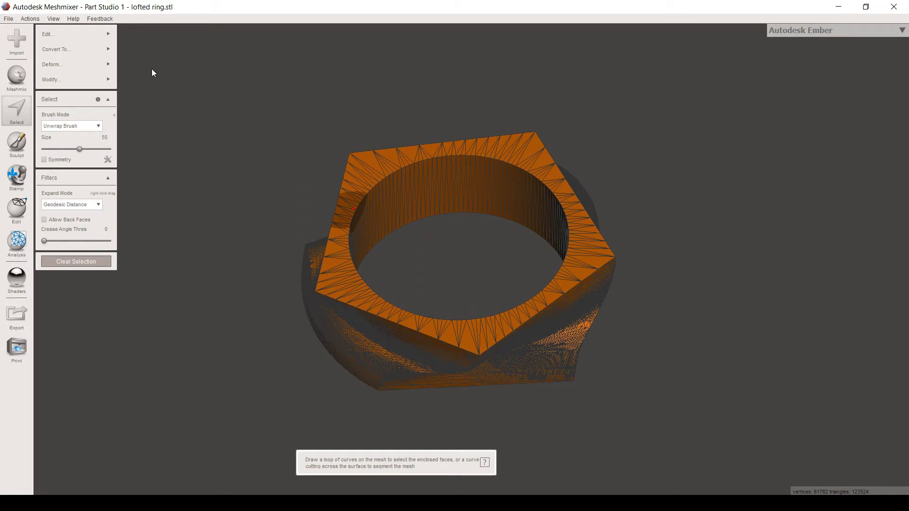
{"action": "mouse_move", "coordinate": [112, 35]}
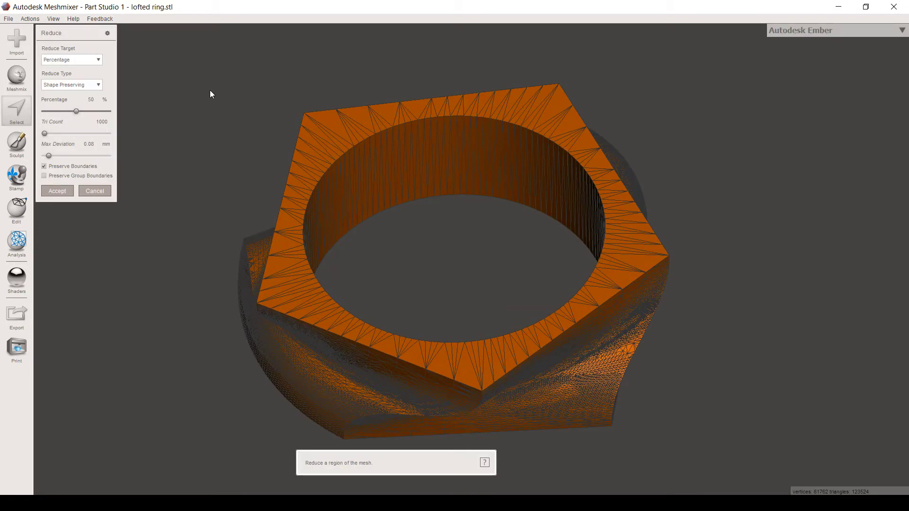
{"action": "left_click", "coordinate": [99, 60]}
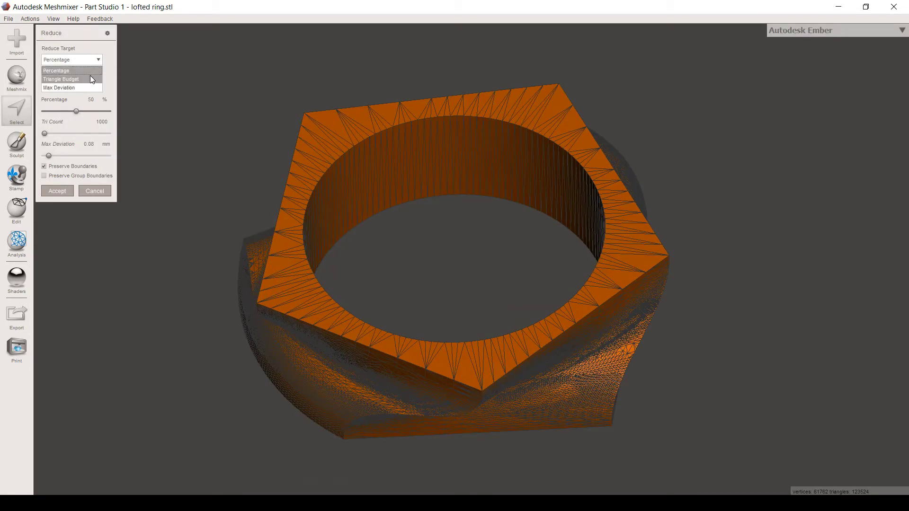
{"action": "left_click", "coordinate": [89, 79]}
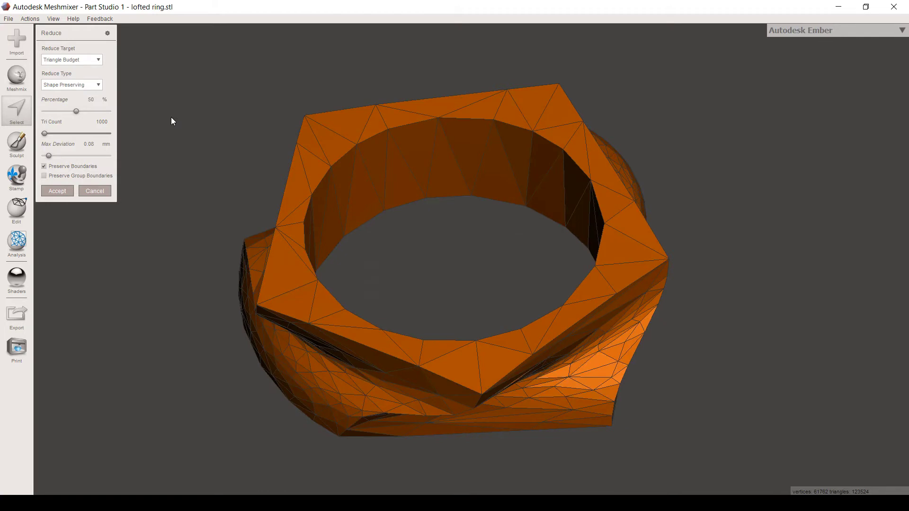
{"action": "double_click", "coordinate": [98, 122]}
{"action": "type", "text": "400"}
{"action": "key", "text": "Return"}
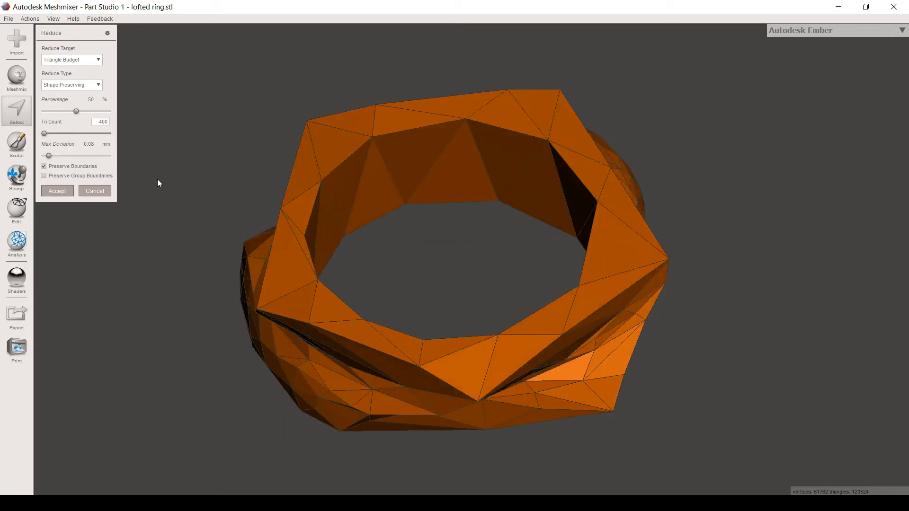
{"action": "right_click_drag", "start_coordinate": [186, 216], "coordinate": [227, 251]}
{"action": "left_click", "coordinate": [63, 194]}
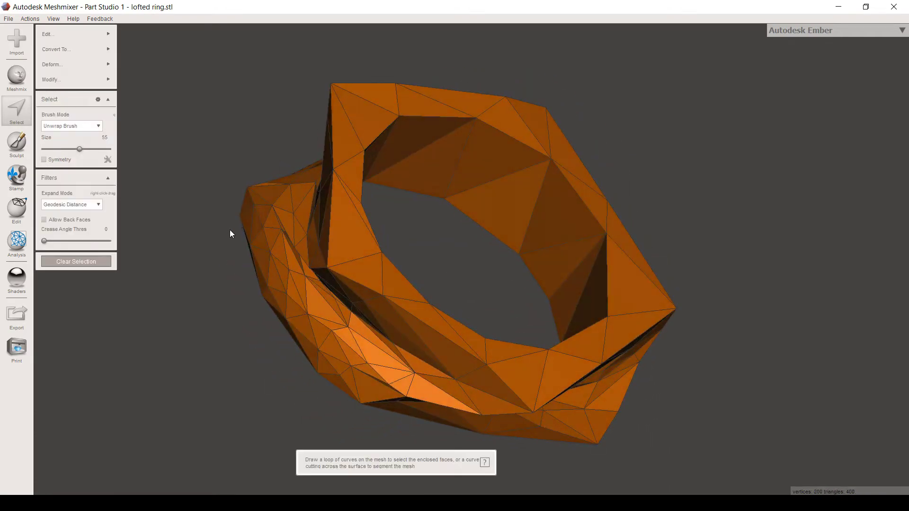
{"action": "left_click", "coordinate": [100, 260]}
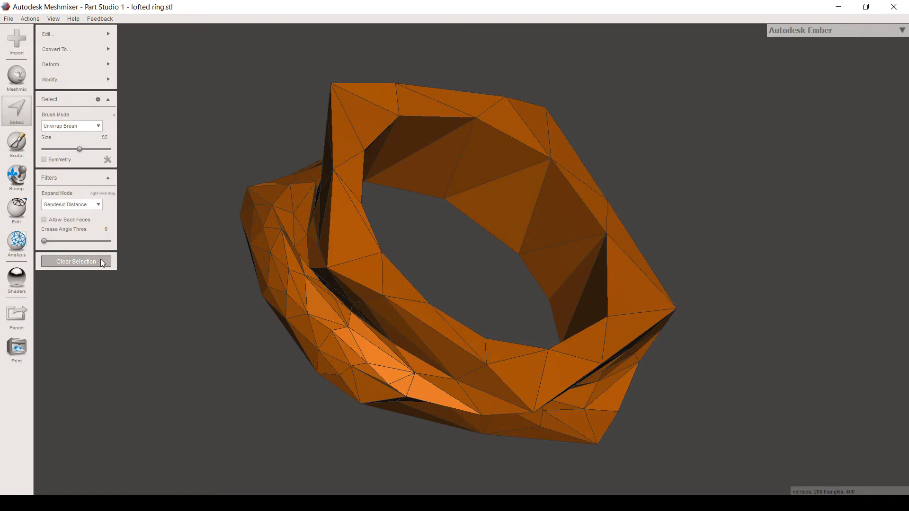
{"action": "right_click_drag", "start_coordinate": [223, 270], "coordinate": [171, 285]}
{"action": "scroll", "coordinate": [180, 286], "scroll_direction": "down", "scroll_amount": 3}
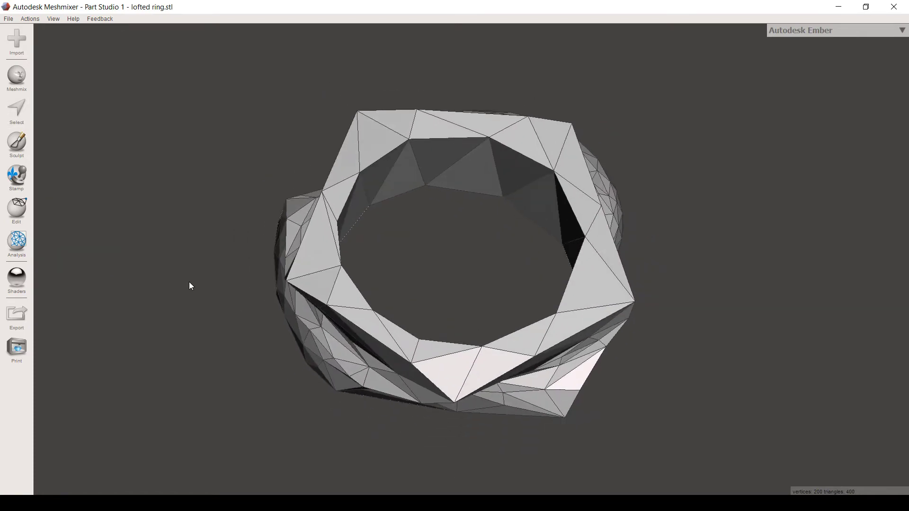
Step: Start a Tiled Tubes pattern on the reduced ring with element dimension 0.844 mm and element spacing 2.725 mm
{"action": "left_click", "coordinate": [26, 212]}
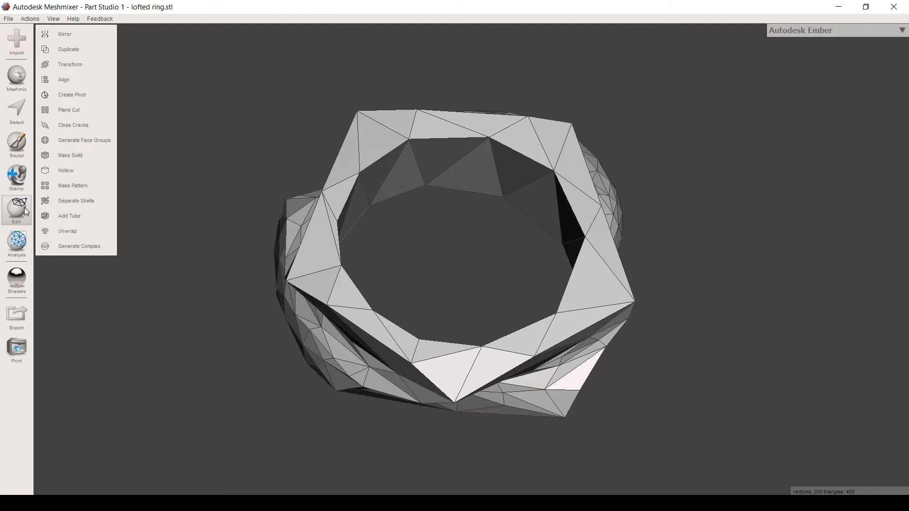
{"action": "left_click", "coordinate": [76, 185]}
{"action": "right_click_drag", "start_coordinate": [152, 187], "coordinate": [243, 244]}
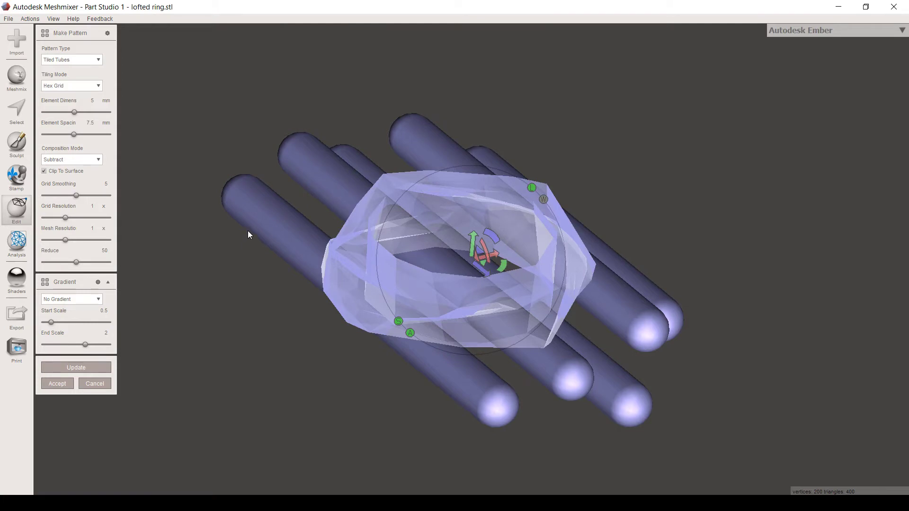
{"action": "scroll", "coordinate": [247, 231], "scroll_direction": "down", "scroll_amount": 2}
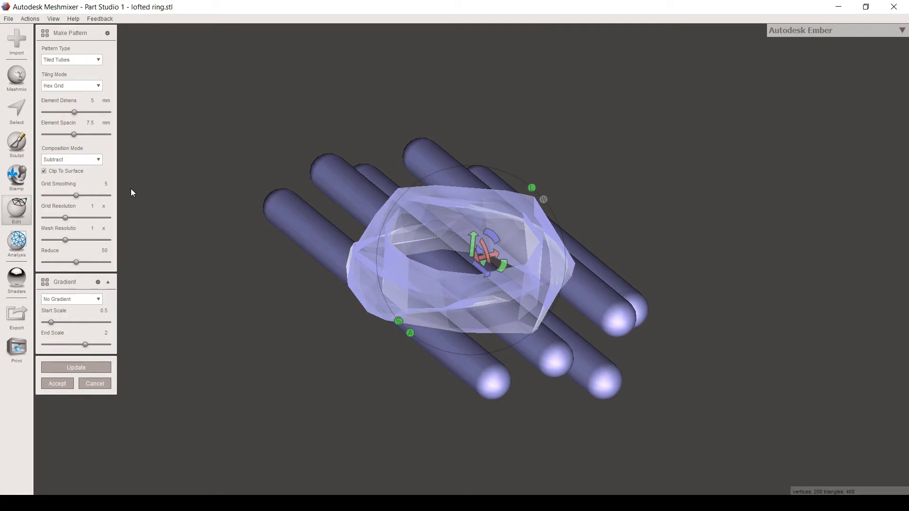
{"action": "left_click_drag", "start_coordinate": [72, 112], "coordinate": [52, 134]}
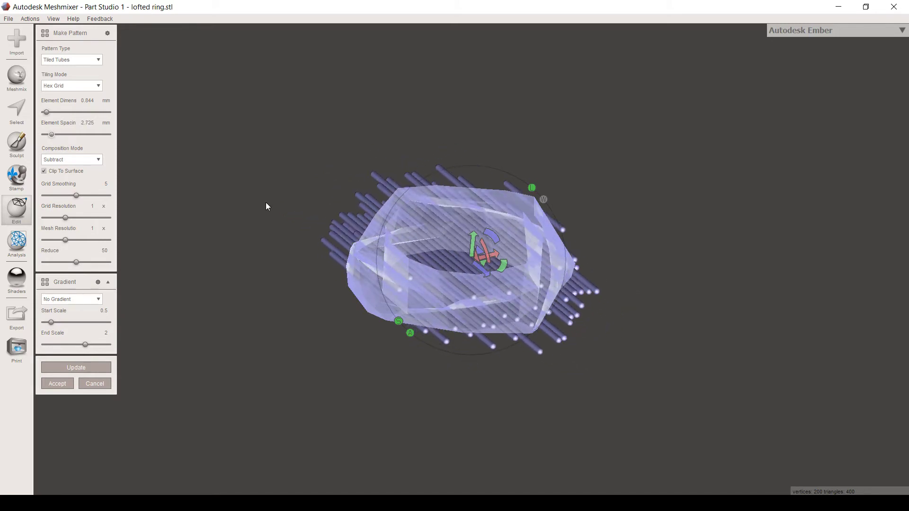
Step: Rotate the tube pattern slightly and subtract it from the ring
{"action": "right_click_drag", "start_coordinate": [265, 206], "coordinate": [496, 268]}
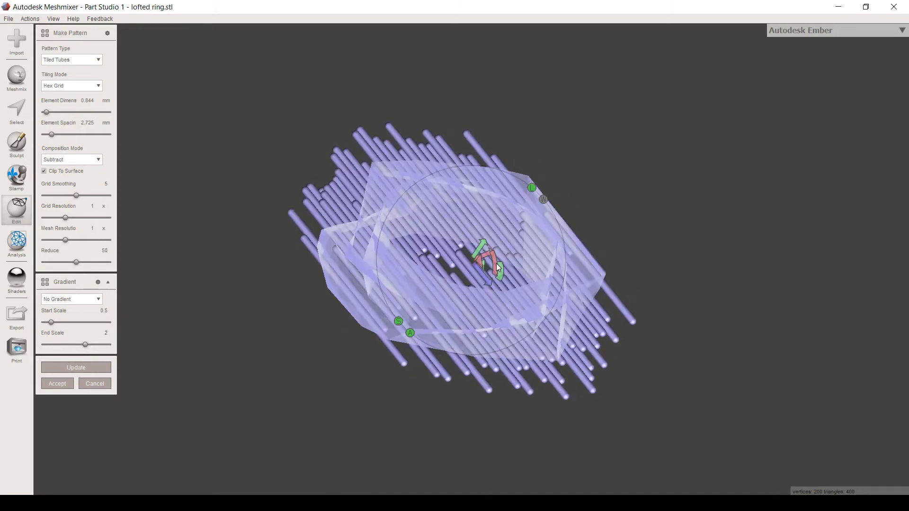
{"action": "mouse_move", "coordinate": [497, 263]}
{"action": "left_mouse_down"}
{"action": "mouse_move", "coordinate": [497, 239]}
{"action": "mouse_move", "coordinate": [500, 258]}
{"action": "left_mouse_up"}
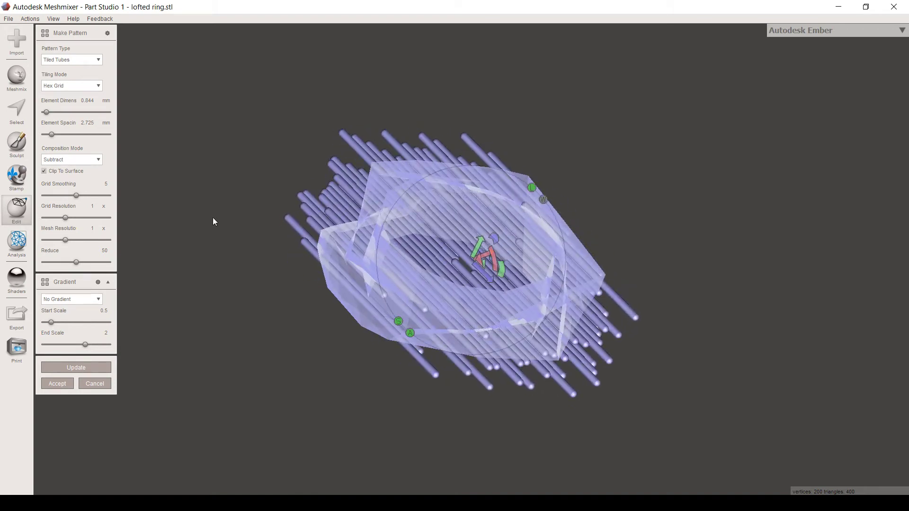
{"action": "left_click", "coordinate": [74, 367]}
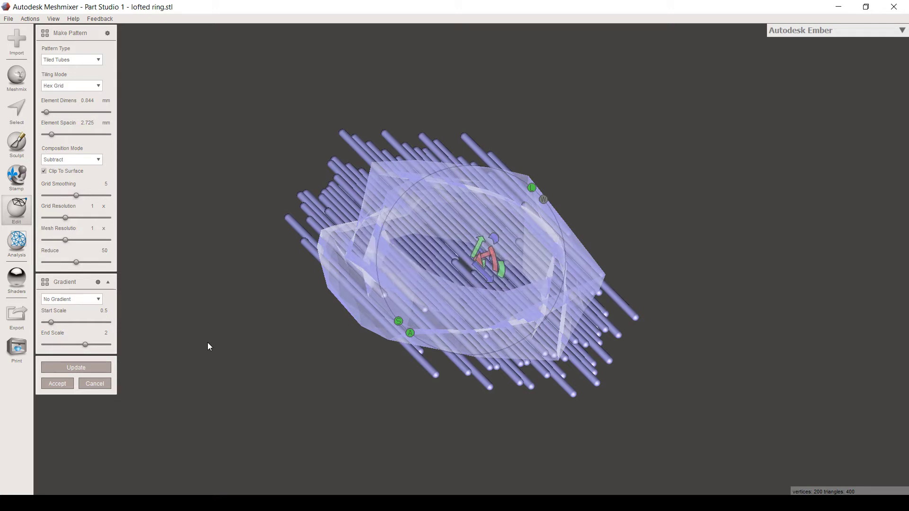
{"action": "left_click", "coordinate": [58, 384]}
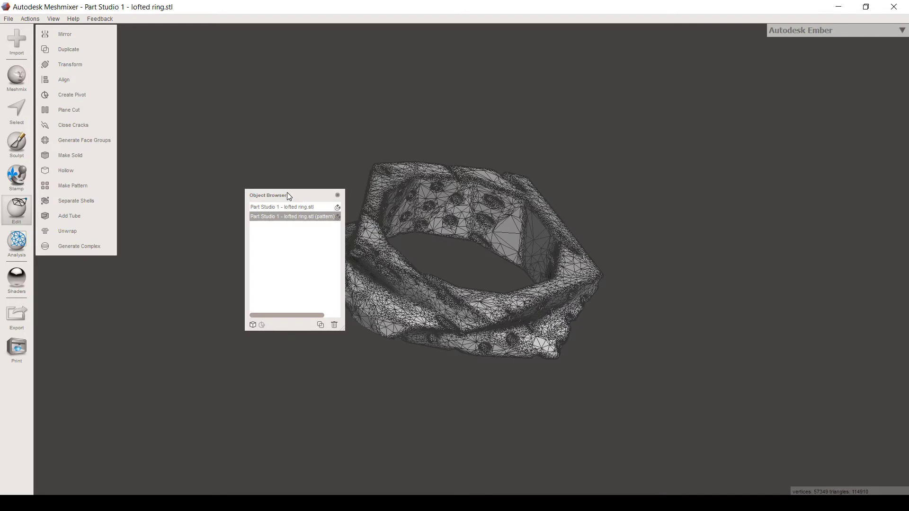
Step: Move the Object Browser clear of the model and widen it until the visibility controls fit
{"action": "left_click_drag", "start_coordinate": [286, 192], "coordinate": [751, 192]}
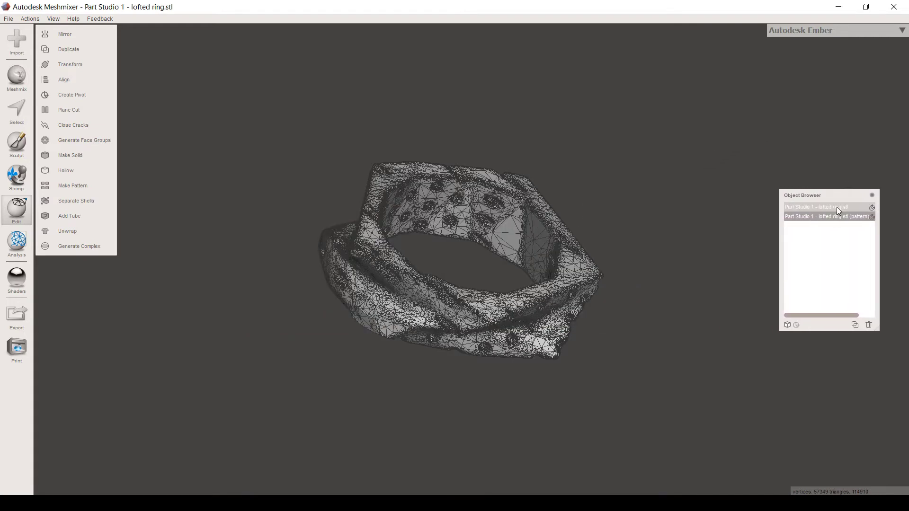
{"action": "left_click_drag", "start_coordinate": [839, 199], "coordinate": [808, 197]}
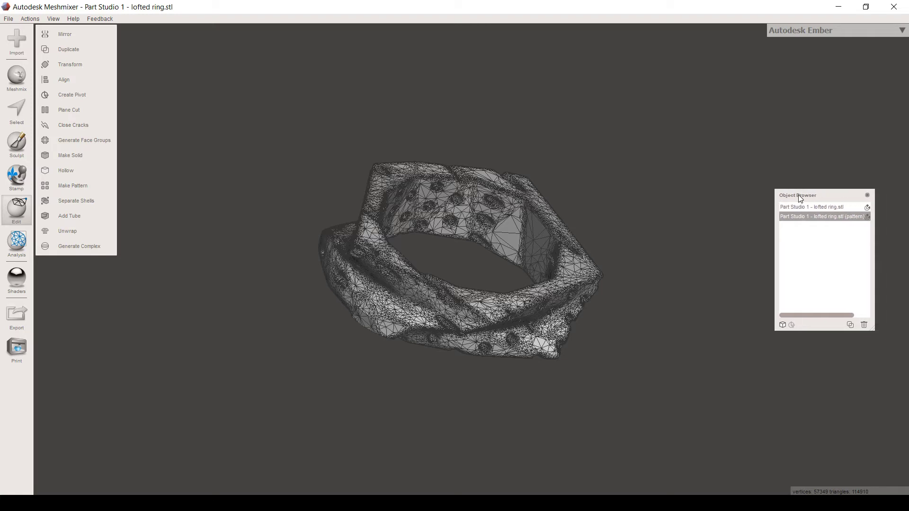
{"action": "left_click_drag", "start_coordinate": [872, 330], "coordinate": [895, 332]}
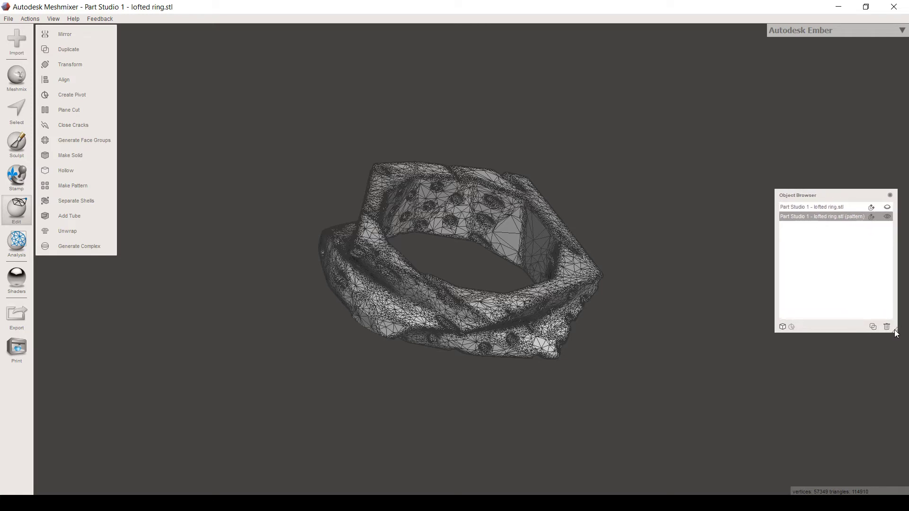
Step: Alternate the visibility of the reduced ring and its patterned copy to compare them, and examine the perforated copy without wireframe
{"action": "left_click", "coordinate": [888, 207]}
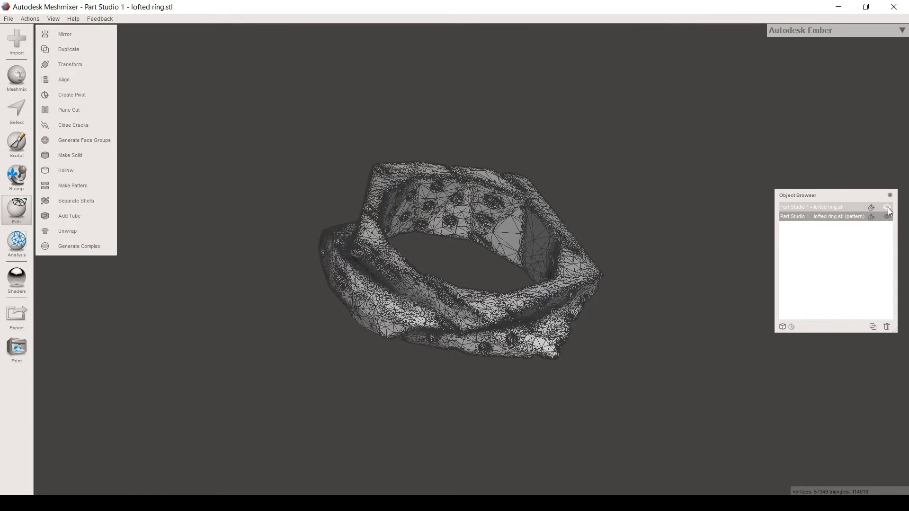
{"action": "left_click", "coordinate": [888, 209]}
{"action": "left_click", "coordinate": [857, 209]}
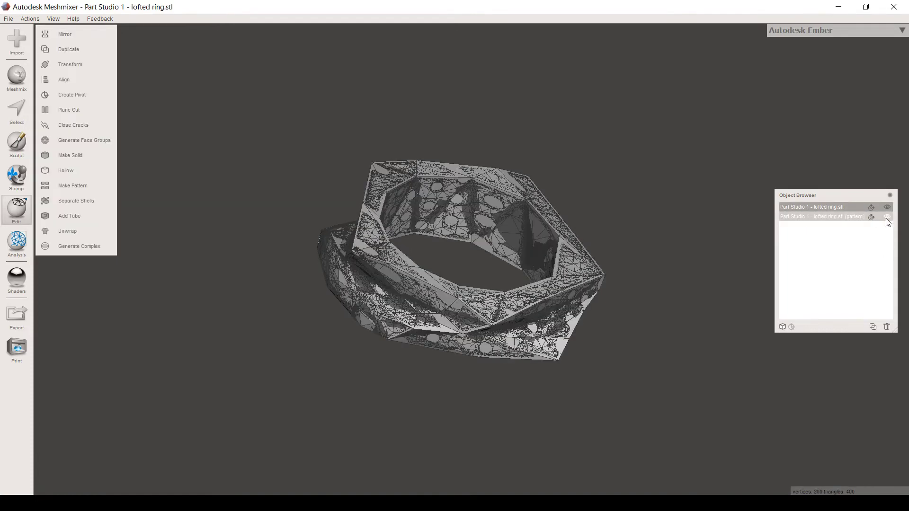
{"action": "left_click", "coordinate": [887, 216]}
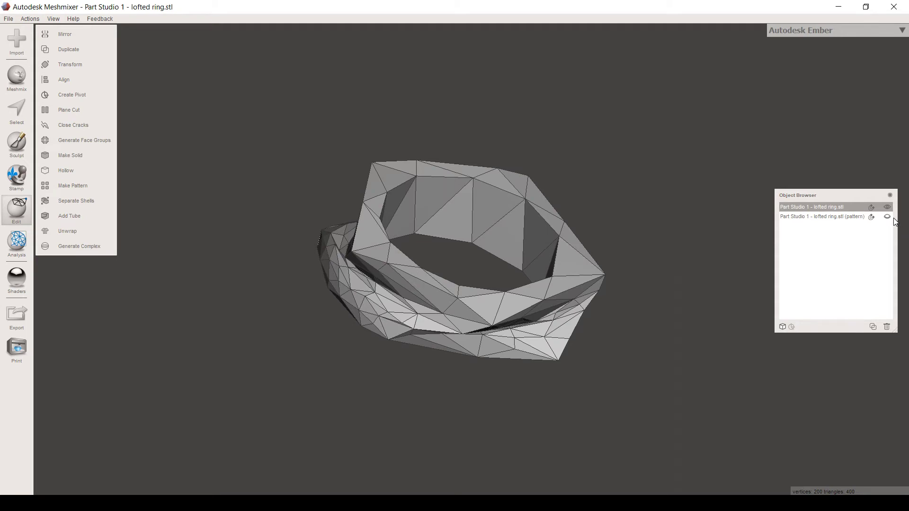
{"action": "left_click", "coordinate": [889, 218]}
{"action": "left_click", "coordinate": [890, 219]}
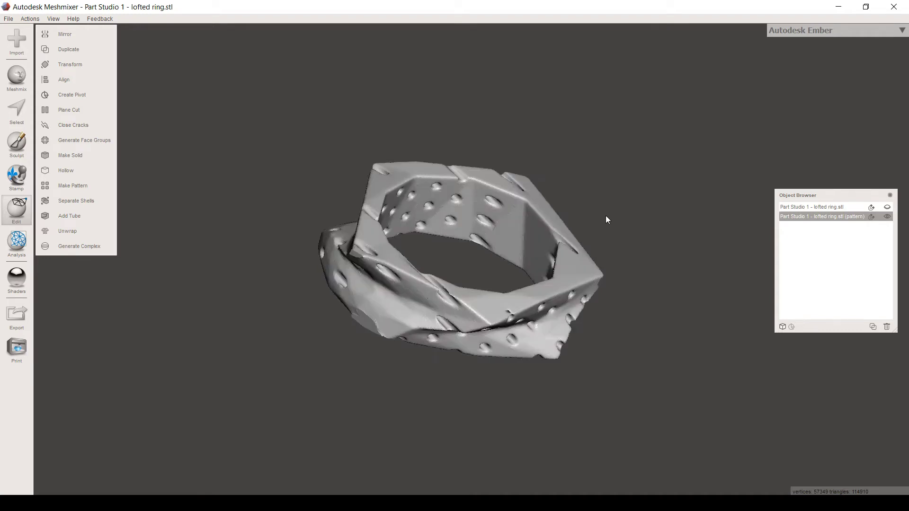
{"action": "mouse_move", "coordinate": [605, 215]}
{"action": "right_mouse_down"}
{"action": "mouse_move", "coordinate": [546, 260]}
{"action": "mouse_move", "coordinate": [481, 239]}
{"action": "mouse_move", "coordinate": [463, 162]}
{"action": "mouse_move", "coordinate": [479, 142]}
{"action": "mouse_move", "coordinate": [570, 154]}
{"action": "mouse_move", "coordinate": [642, 128]}
{"action": "mouse_move", "coordinate": [614, 57]}
{"action": "mouse_move", "coordinate": [538, 83]}
{"action": "mouse_move", "coordinate": [534, 104]}
{"action": "mouse_move", "coordinate": [555, 105]}
{"action": "right_mouse_up"}
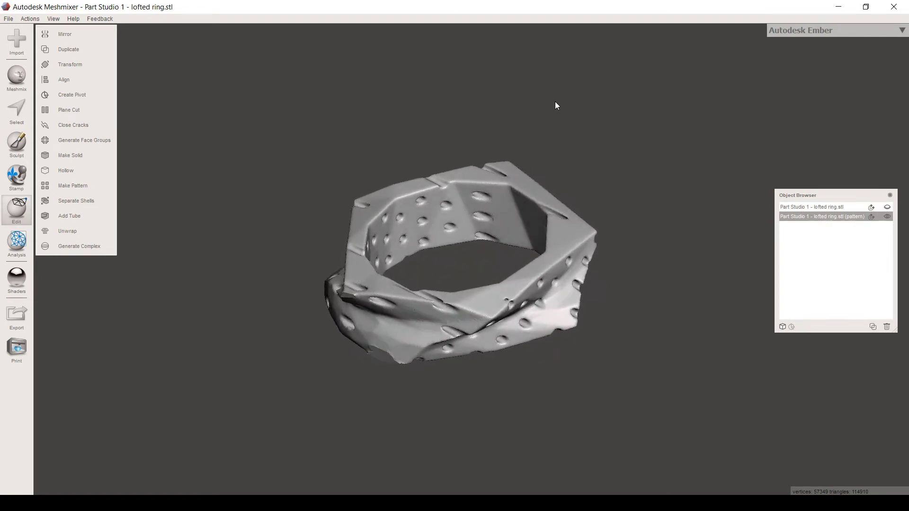
Step: Make only the reduced ring visible and start a Lattice pattern on it
{"action": "left_click", "coordinate": [887, 217]}
{"action": "left_click", "coordinate": [846, 209]}
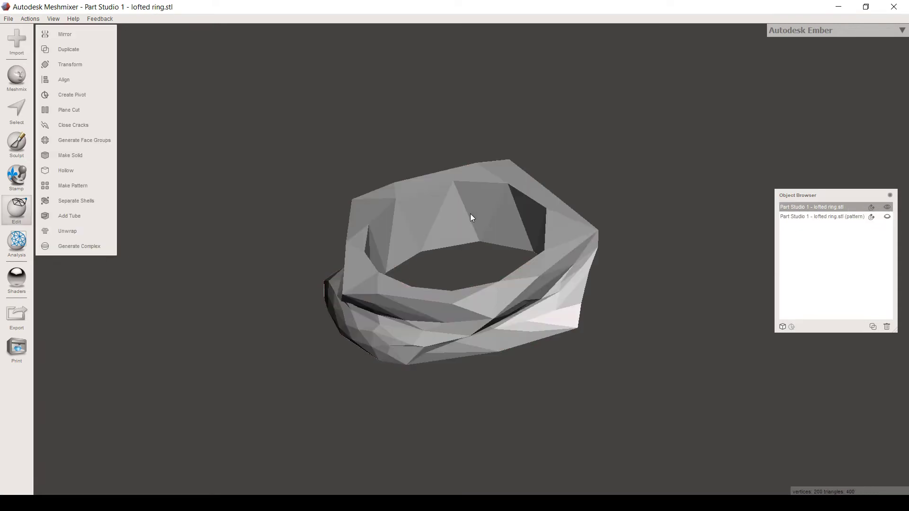
{"action": "left_click", "coordinate": [78, 186]}
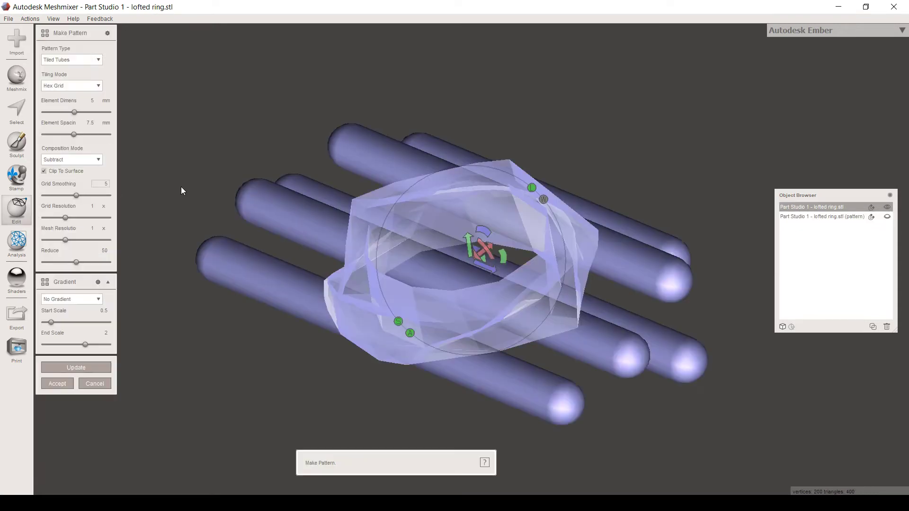
{"action": "left_click", "coordinate": [99, 59]}
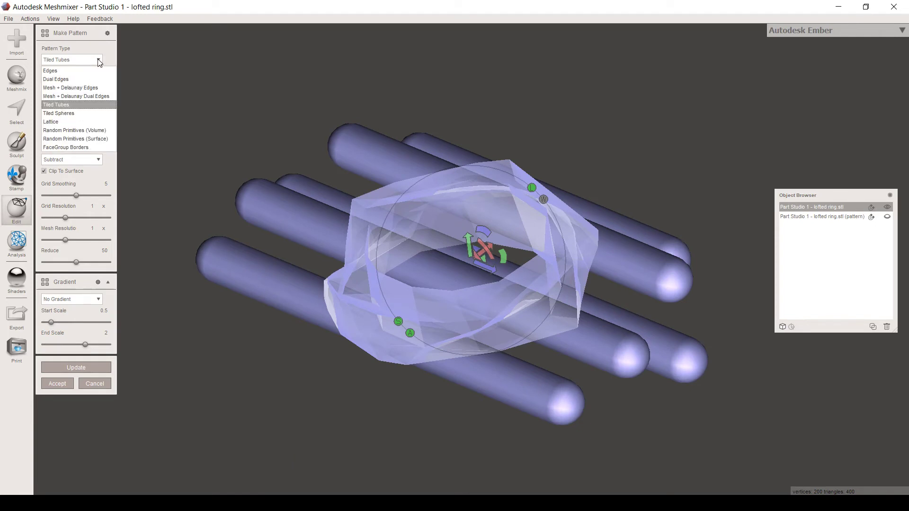
{"action": "left_click", "coordinate": [61, 120]}
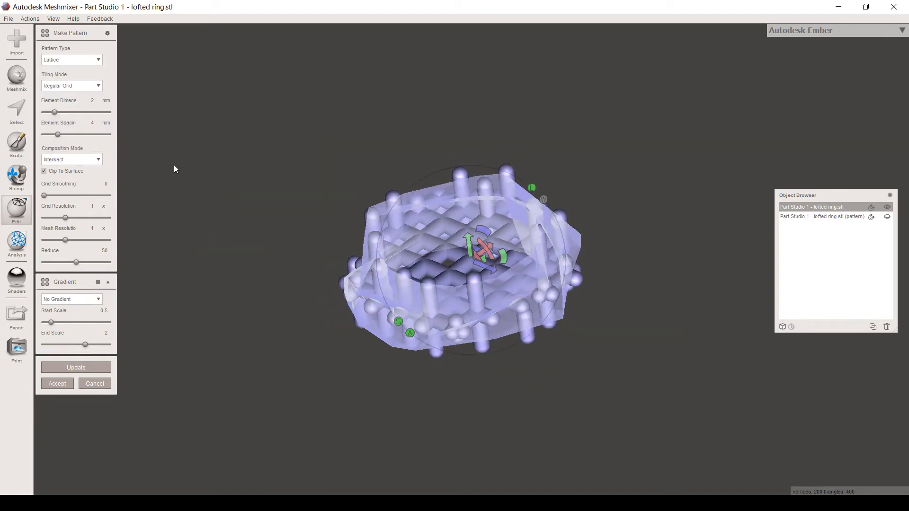
Step: Rotate the lattice, set its element dimension to 1.395 mm and spacing to 3.13 mm, and update the preview
{"action": "mouse_move", "coordinate": [484, 246]}
{"action": "left_mouse_down"}
{"action": "mouse_move", "coordinate": [488, 222]}
{"action": "mouse_move", "coordinate": [484, 244]}
{"action": "left_mouse_up"}
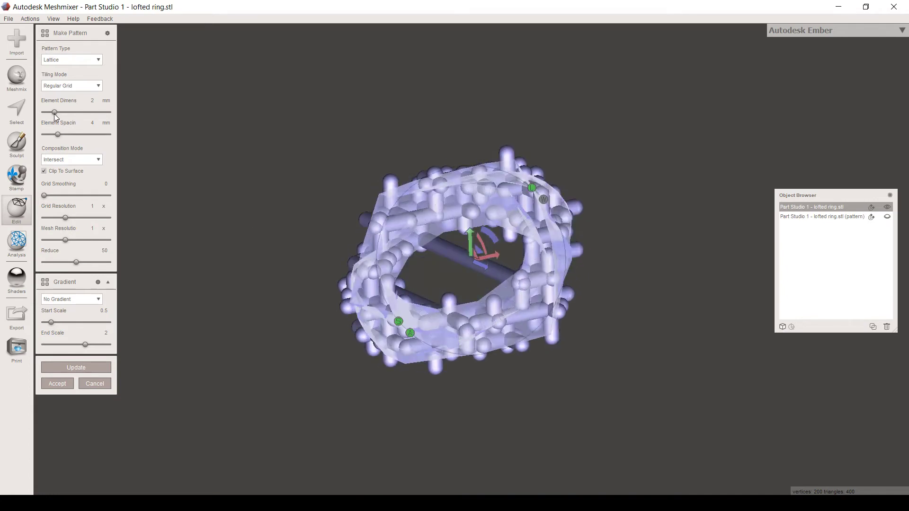
{"action": "left_click_drag", "start_coordinate": [54, 112], "coordinate": [54, 135]}
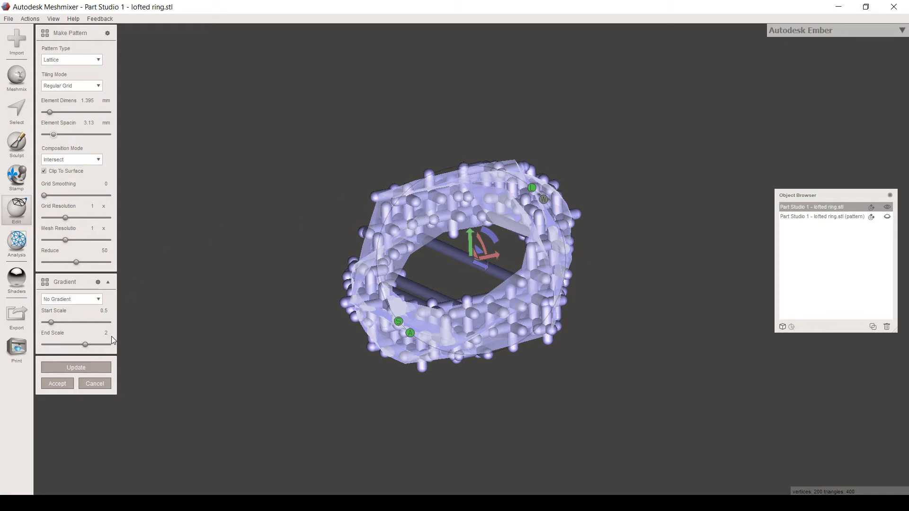
{"action": "left_click", "coordinate": [76, 367]}
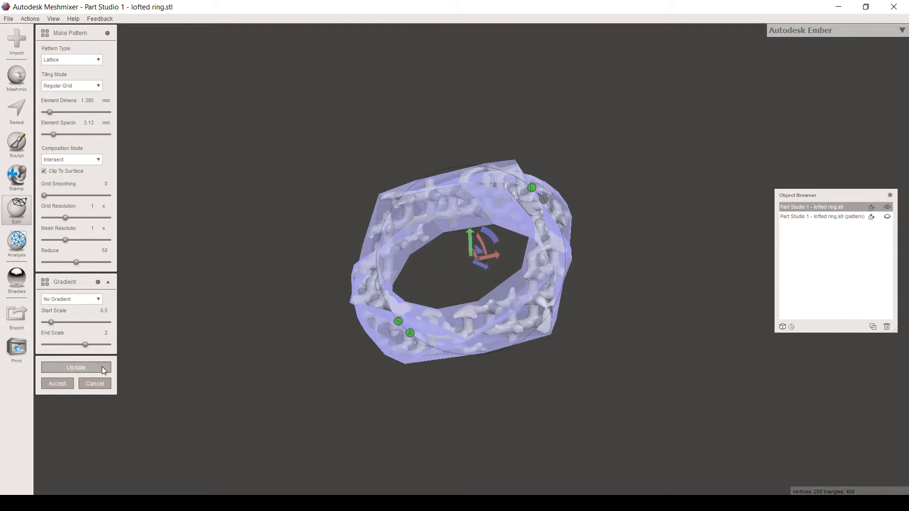
Step: Accept the Lattice pattern to generate the lattice version of the reduced ring
{"action": "left_click", "coordinate": [58, 383]}
{"action": "right_click_drag", "start_coordinate": [439, 396], "coordinate": [438, 268]}
{"action": "scroll", "coordinate": [433, 245], "scroll_direction": "up", "scroll_amount": 6}
{"action": "scroll", "coordinate": [438, 268], "scroll_direction": "down", "scroll_amount": 3}
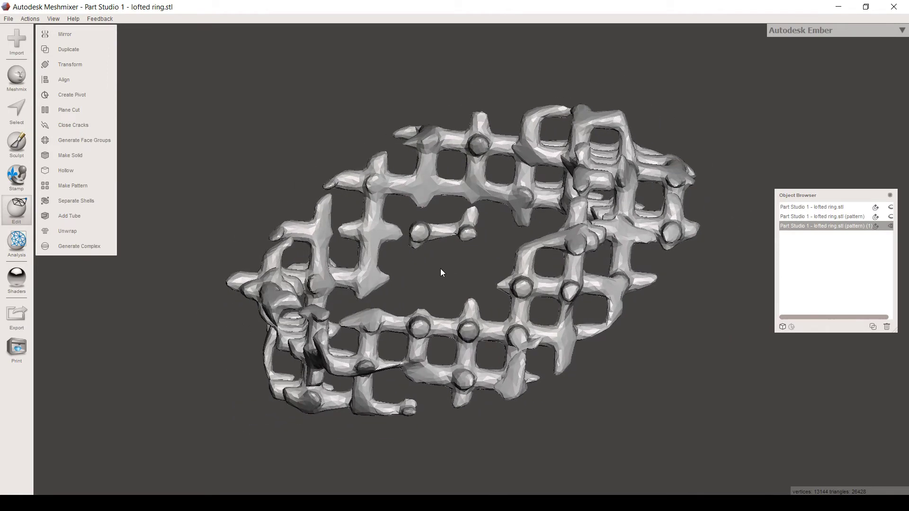
Step: Lasso the disconnected fragment inside the lattice ring's opening and delete it
{"action": "key", "text": "s"}
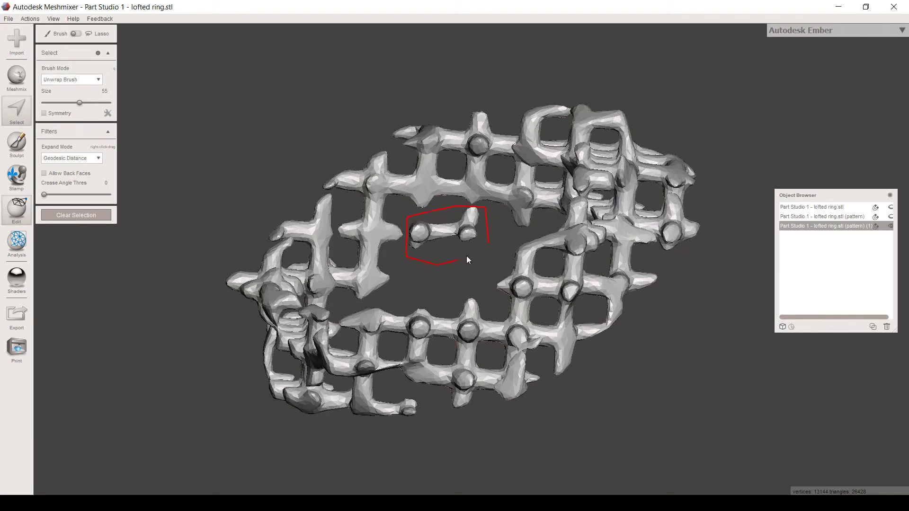
{"action": "left_click_drag", "start_coordinate": [489, 243], "coordinate": [491, 244]}
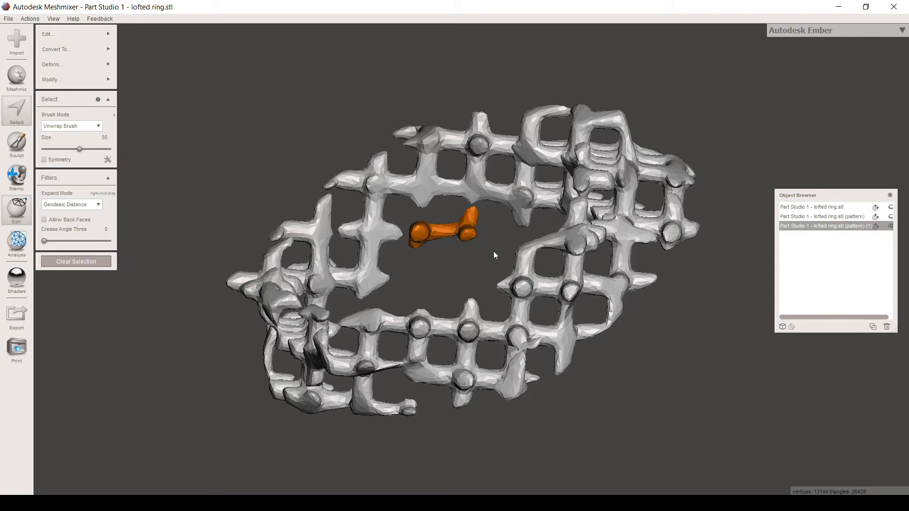
{"action": "key", "text": "Delete"}
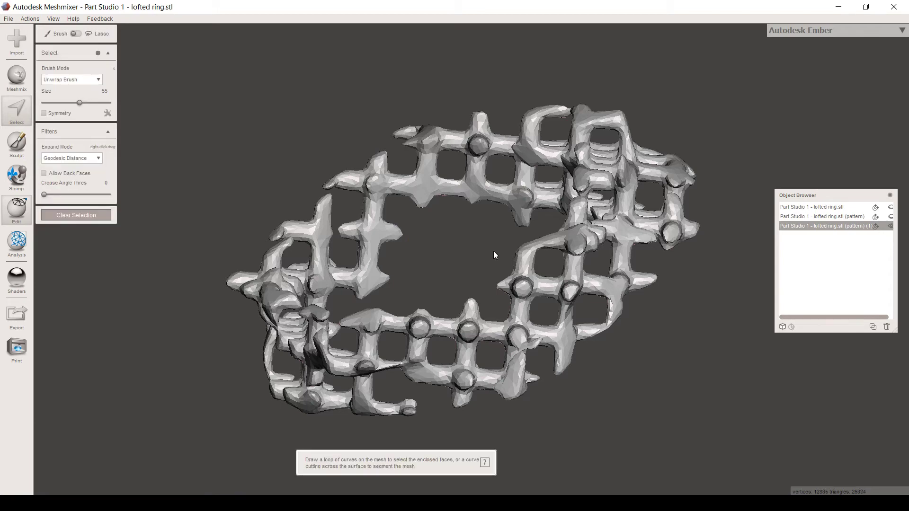
{"action": "scroll", "coordinate": [467, 258], "scroll_direction": "down", "scroll_amount": 2}
{"action": "right_click_drag", "start_coordinate": [468, 259], "coordinate": [484, 279]}
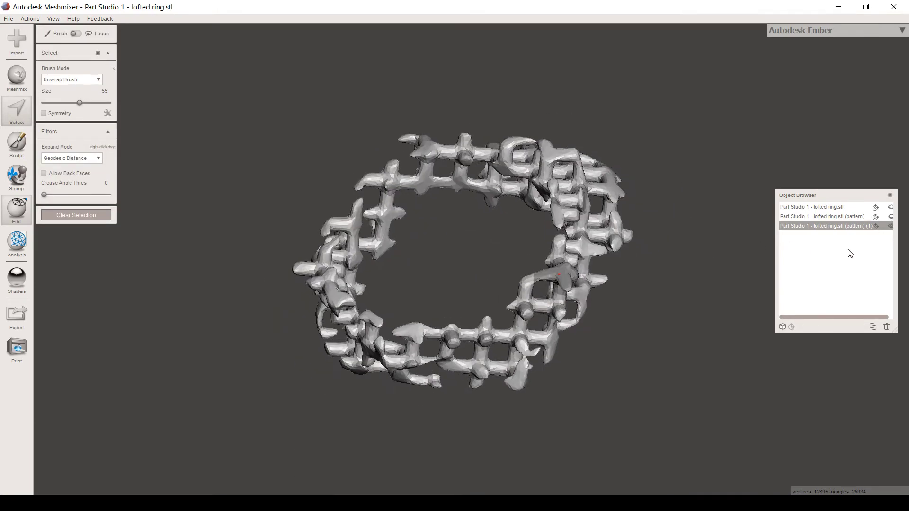
Step: Hide the lattice copy, show and select the reduced ring, and start an Edges pattern on it
{"action": "left_click", "coordinate": [889, 221]}
{"action": "left_click", "coordinate": [890, 207]}
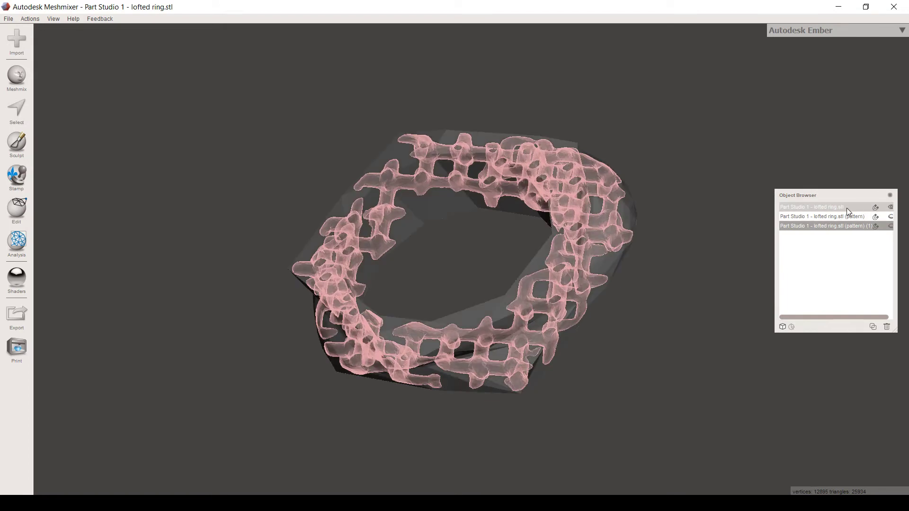
{"action": "left_click", "coordinate": [846, 208]}
{"action": "left_click", "coordinate": [17, 208]}
{"action": "left_click", "coordinate": [83, 187]}
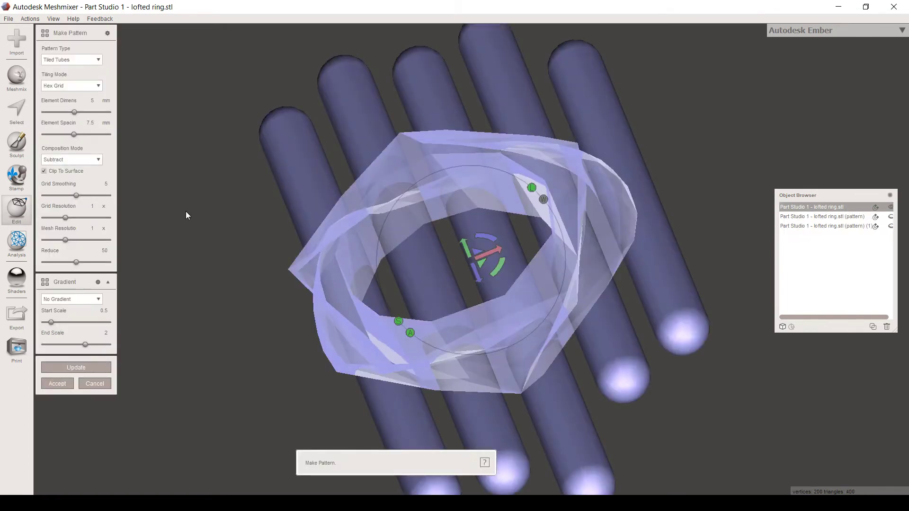
{"action": "left_click", "coordinate": [99, 60]}
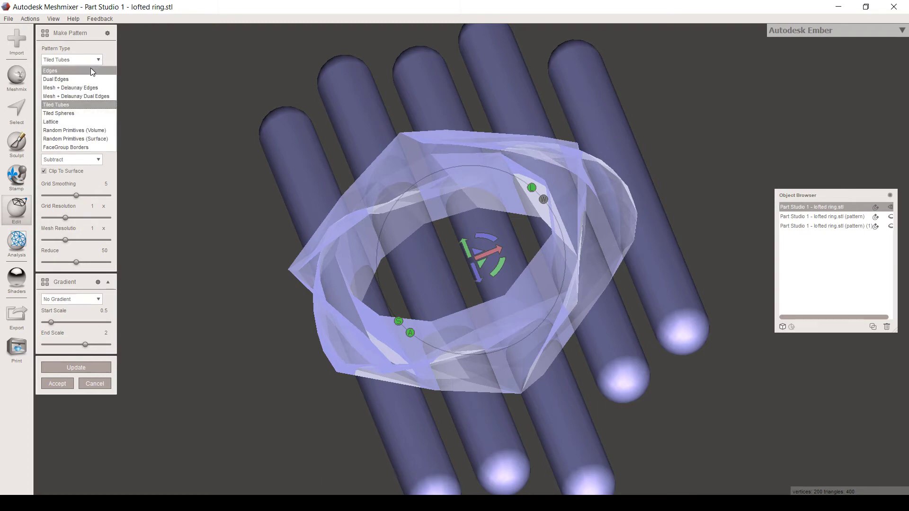
{"action": "left_click", "coordinate": [51, 71]}
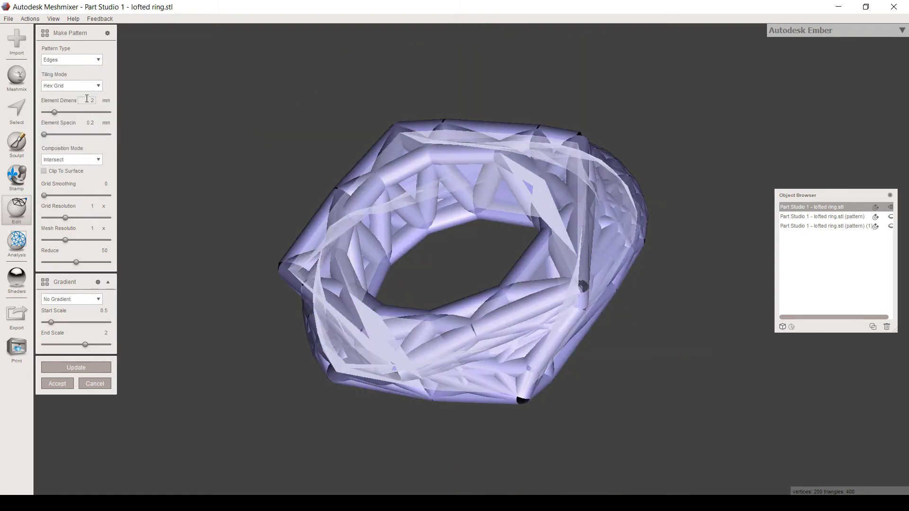
Step: Set the Edges pattern's element dimension to 0.8 mm, update the preview, and accept the pattern
{"action": "type", "text": "0.8"}
{"action": "key", "text": "Return"}
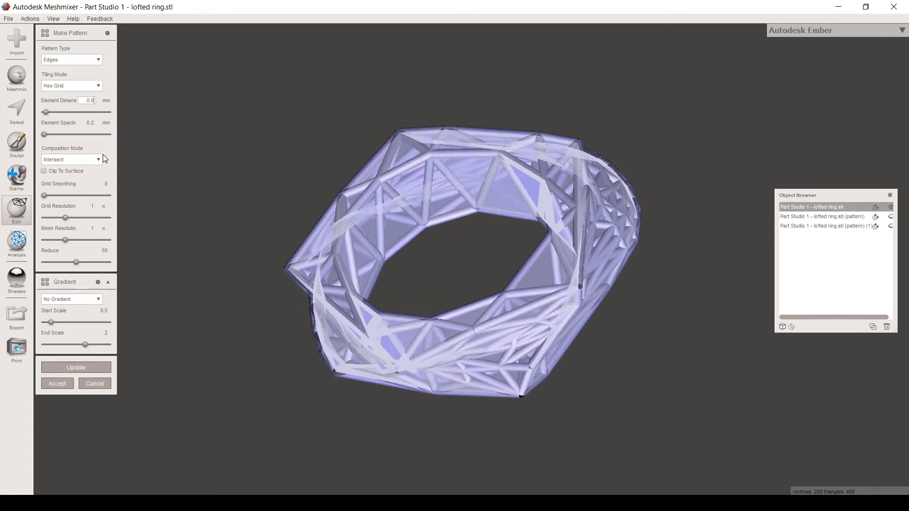
{"action": "left_click", "coordinate": [78, 365]}
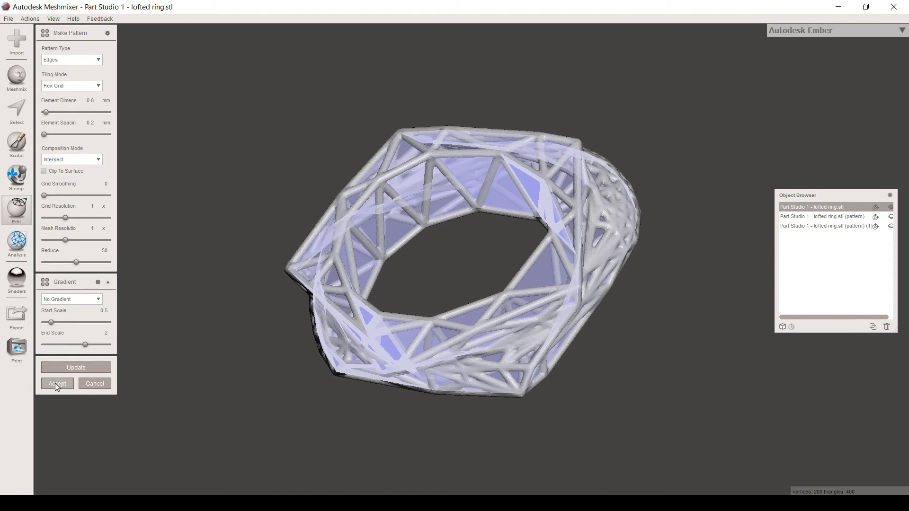
{"action": "left_click", "coordinate": [56, 383]}
{"action": "right_click_drag", "start_coordinate": [438, 249], "coordinate": [472, 249]}
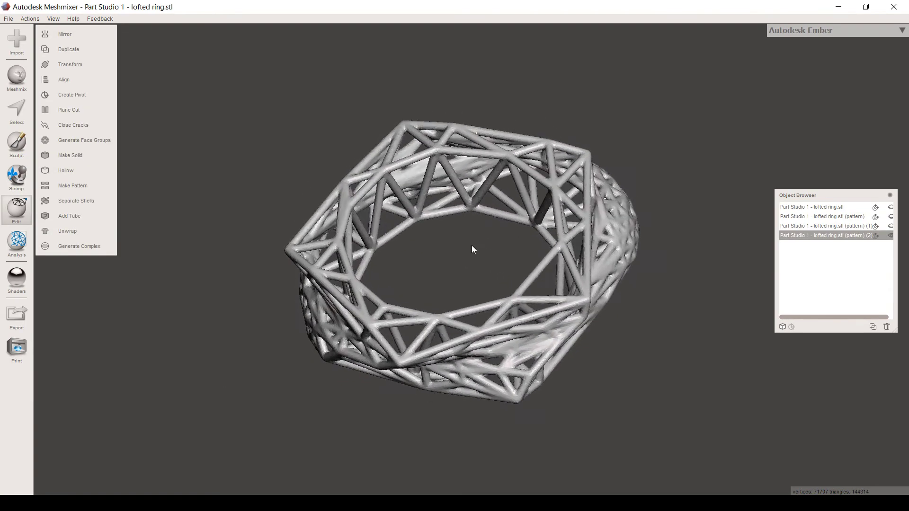
{"action": "right_click_drag", "start_coordinate": [465, 217], "coordinate": [588, 239]}
{"action": "scroll", "coordinate": [406, 270], "scroll_direction": "up", "scroll_amount": 3}
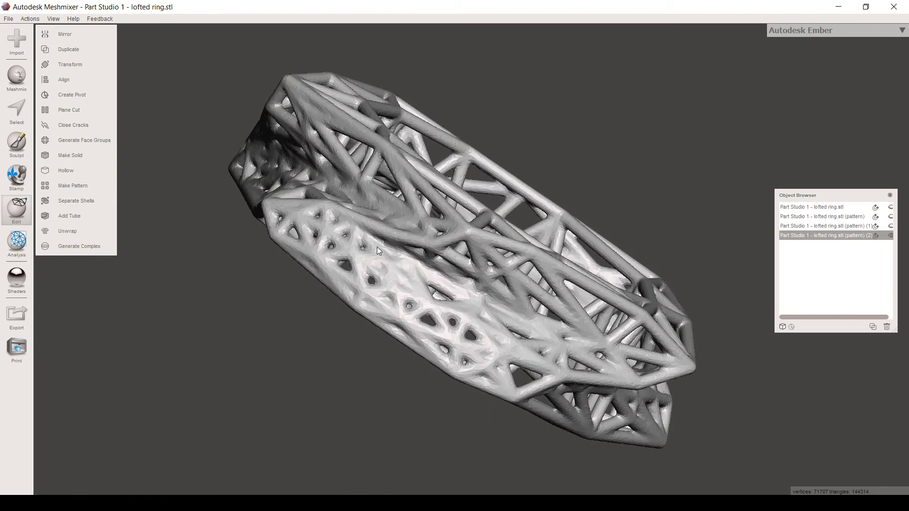
{"action": "scroll", "coordinate": [404, 280], "scroll_direction": "down", "scroll_amount": 2}
{"action": "right_click_drag", "start_coordinate": [404, 280], "coordinate": [598, 331]}
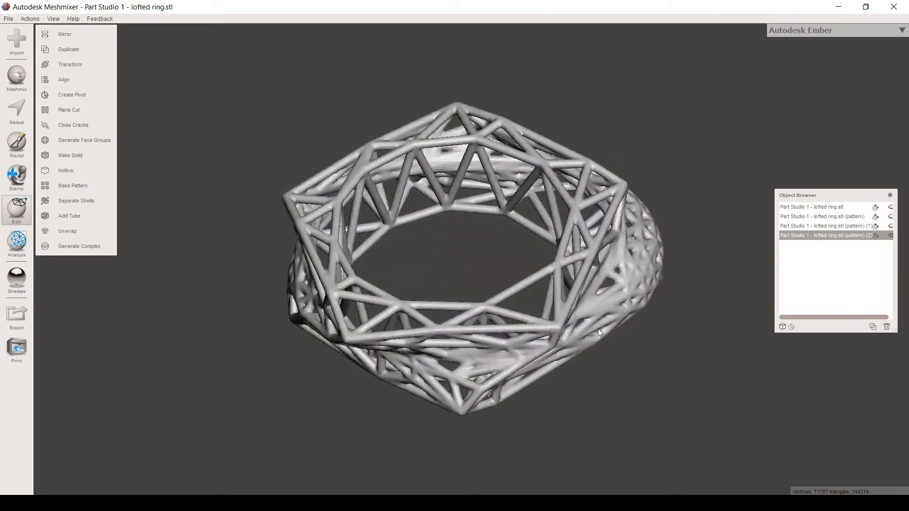
Step: Hide the Edges copy, show and select the reduced ring, and start a Dual Edges pattern on it
{"action": "left_click", "coordinate": [890, 236]}
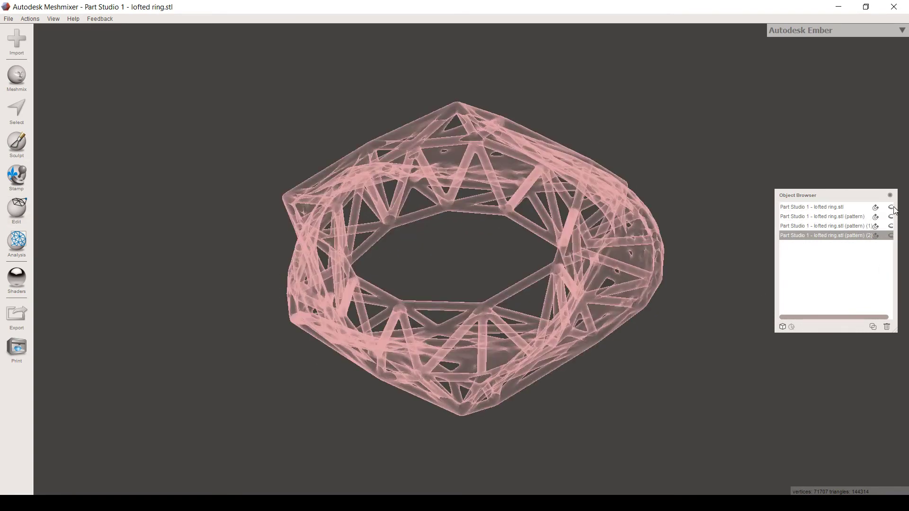
{"action": "left_click", "coordinate": [891, 208]}
{"action": "left_click", "coordinate": [833, 207]}
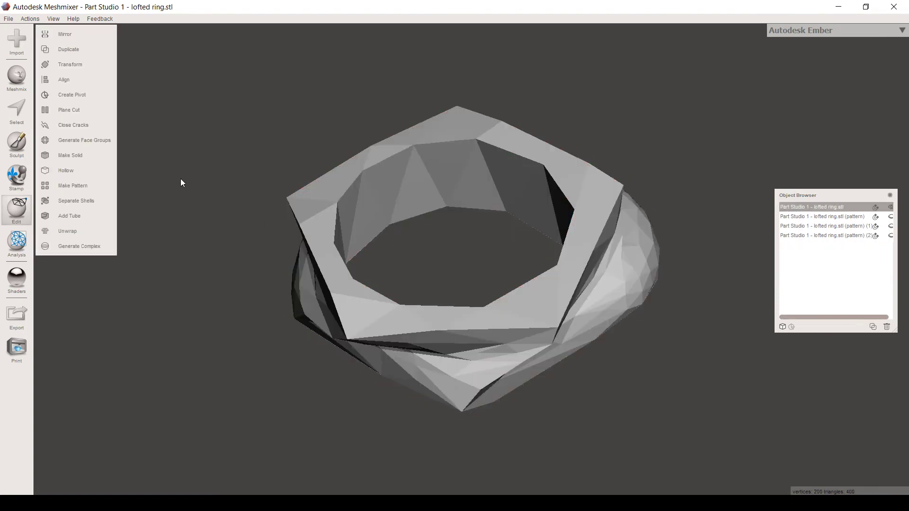
{"action": "left_click", "coordinate": [107, 185]}
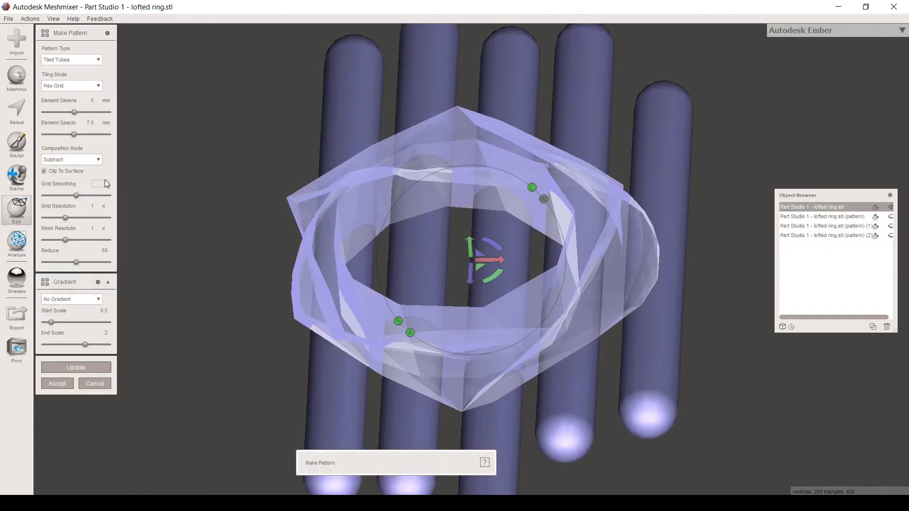
{"action": "left_click", "coordinate": [100, 60]}
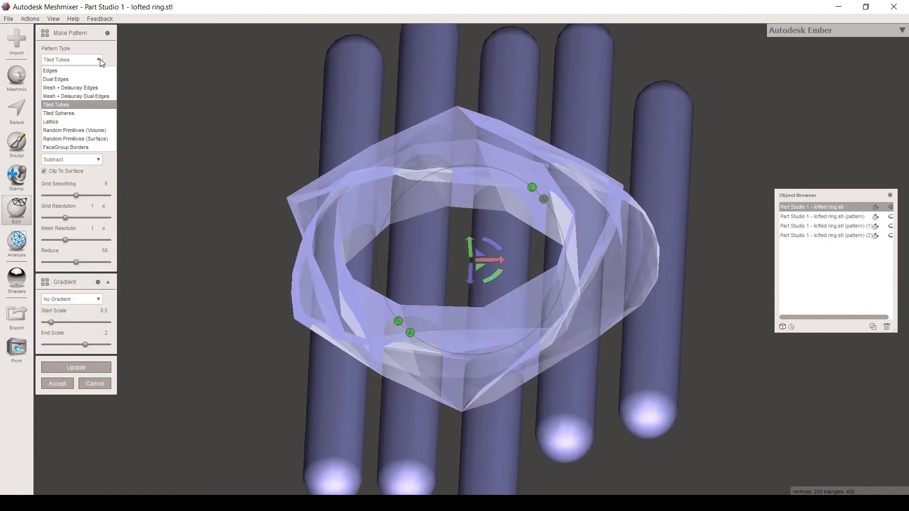
{"action": "left_click", "coordinate": [84, 78]}
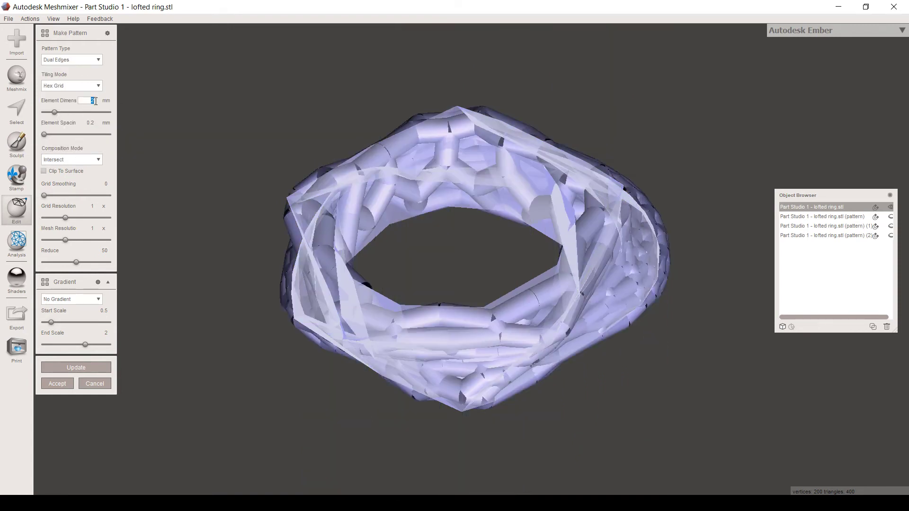
Step: Set the Dual Edges pattern's element dimension to 0.8 mm and generate the patterned ring
{"action": "key", "text": "Return"}
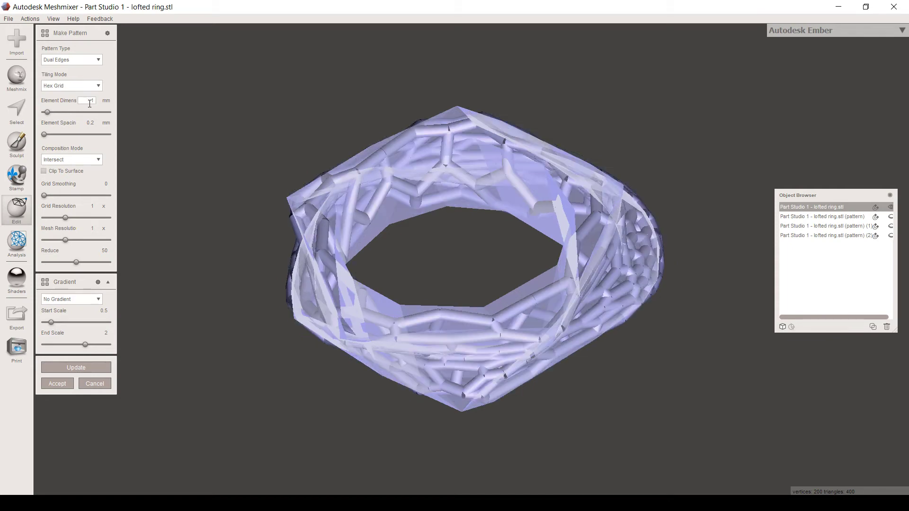
{"action": "type", "text": "0.8"}
{"action": "key", "text": "Return"}
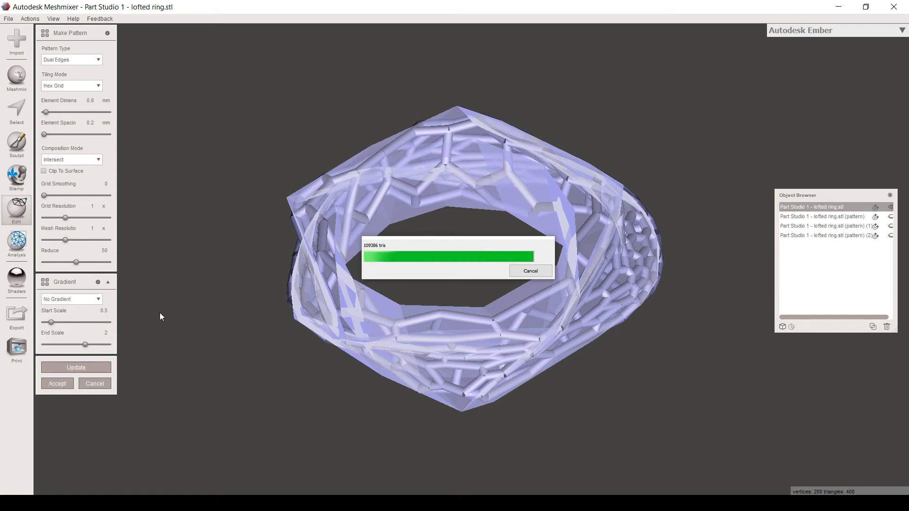
{"action": "left_click", "coordinate": [49, 384]}
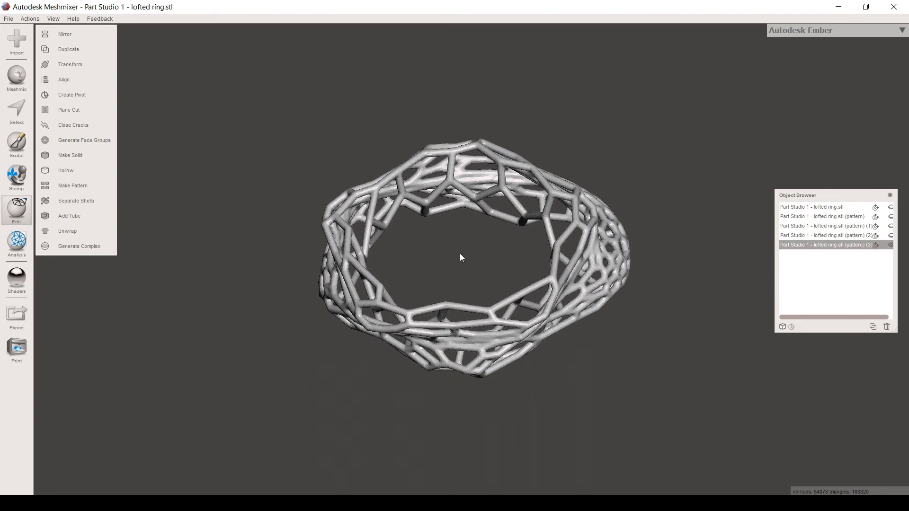
{"action": "right_click_drag", "start_coordinate": [461, 257], "coordinate": [405, 215]}
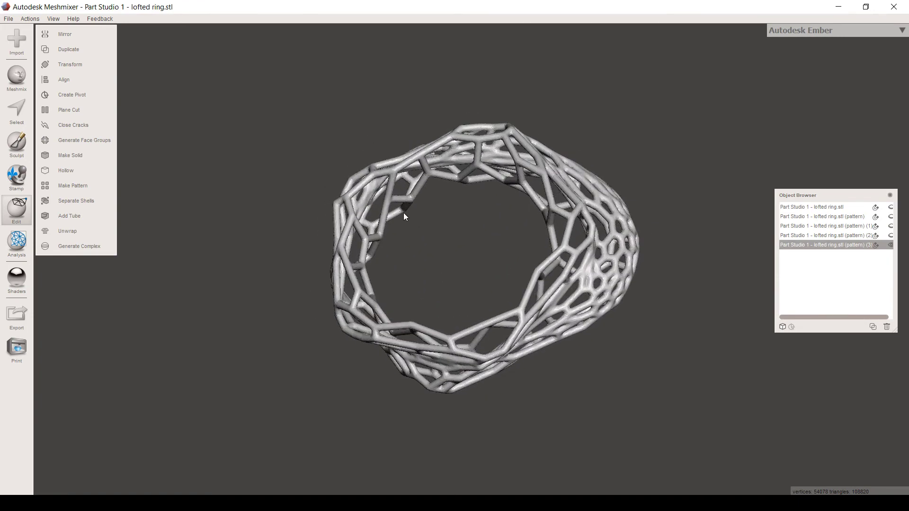
{"action": "right_click_drag", "start_coordinate": [458, 242], "coordinate": [444, 276]}
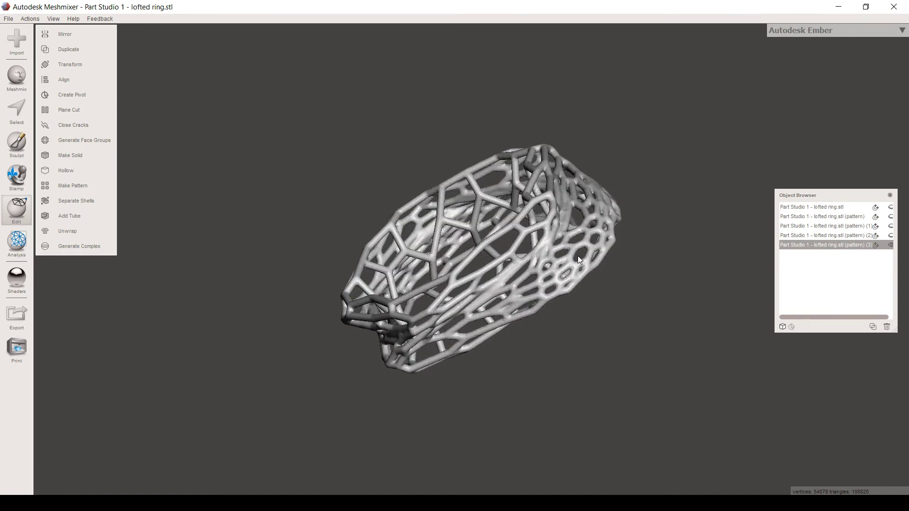
{"action": "right_click_drag", "start_coordinate": [579, 260], "coordinate": [635, 262]}
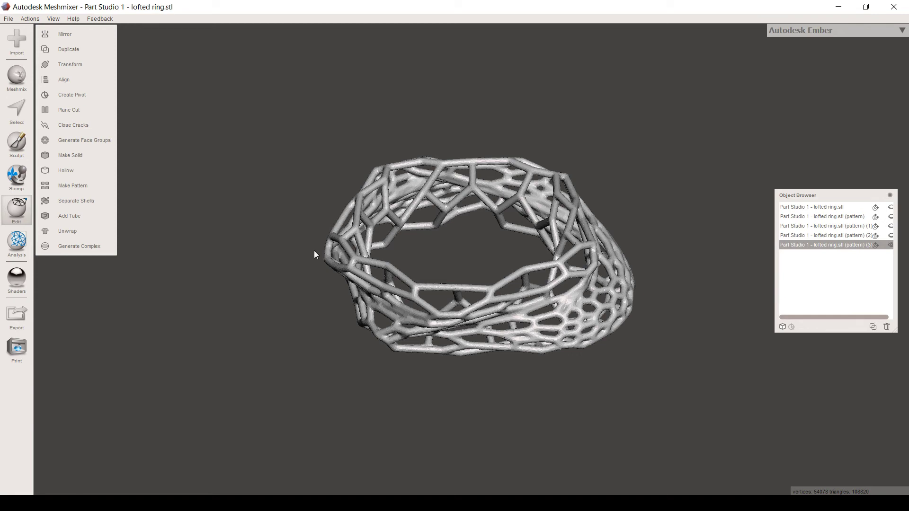
Step: Check the Dual Edges ring for mesh defects with Inspector, and hide that ring
{"action": "left_click", "coordinate": [23, 248]}
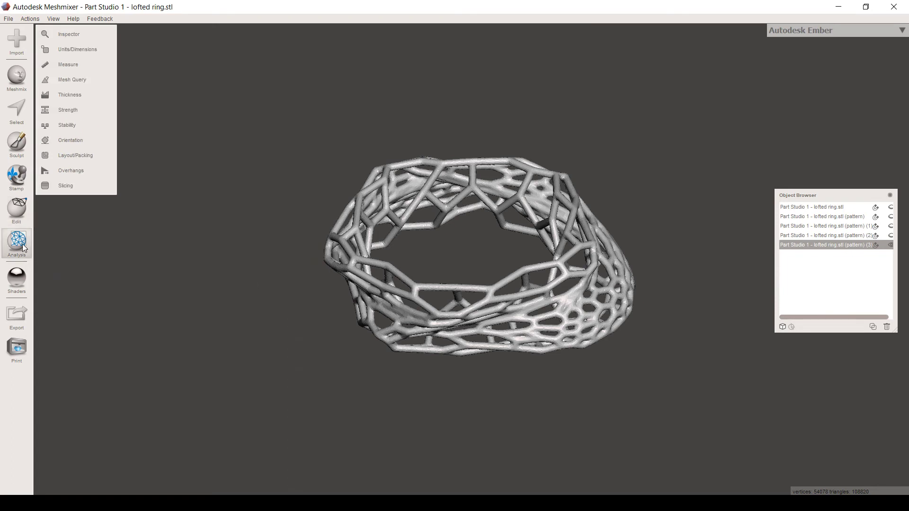
{"action": "left_click", "coordinate": [76, 31]}
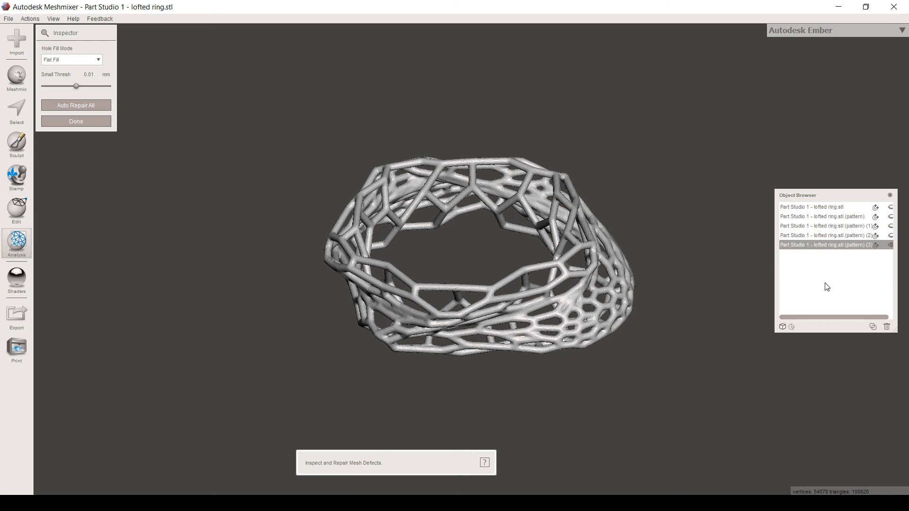
{"action": "left_click", "coordinate": [890, 245]}
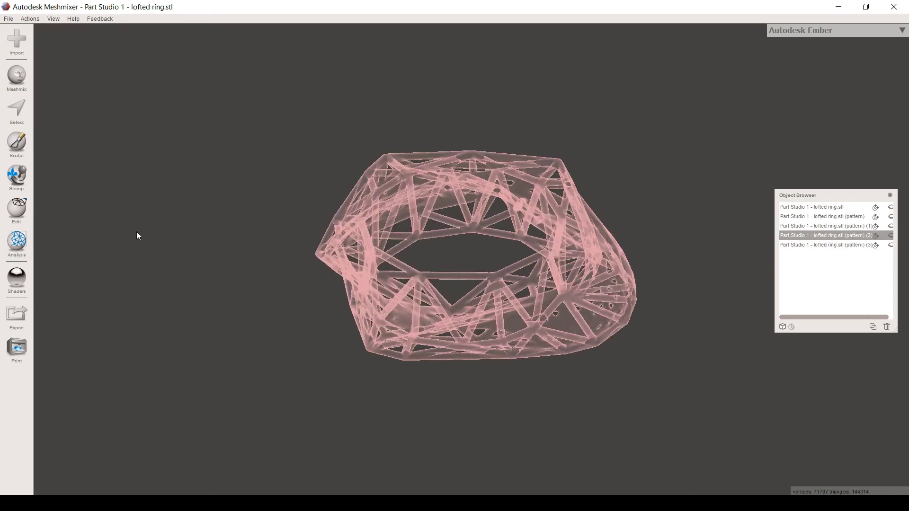
Step: Show the Edges-patterned ring and auto-repair all of its mesh defects with Inspector
{"action": "left_click", "coordinate": [890, 236]}
{"action": "left_click", "coordinate": [17, 242]}
{"action": "left_click", "coordinate": [62, 32]}
{"action": "right_click_drag", "start_coordinate": [458, 131], "coordinate": [441, 303]}
{"action": "scroll", "coordinate": [467, 165], "scroll_direction": "up", "scroll_amount": 2}
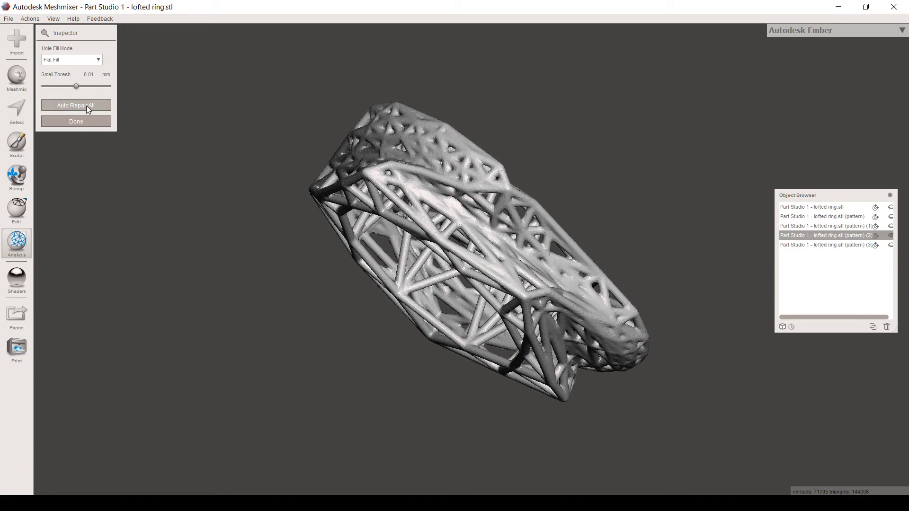
{"action": "left_click", "coordinate": [77, 121]}
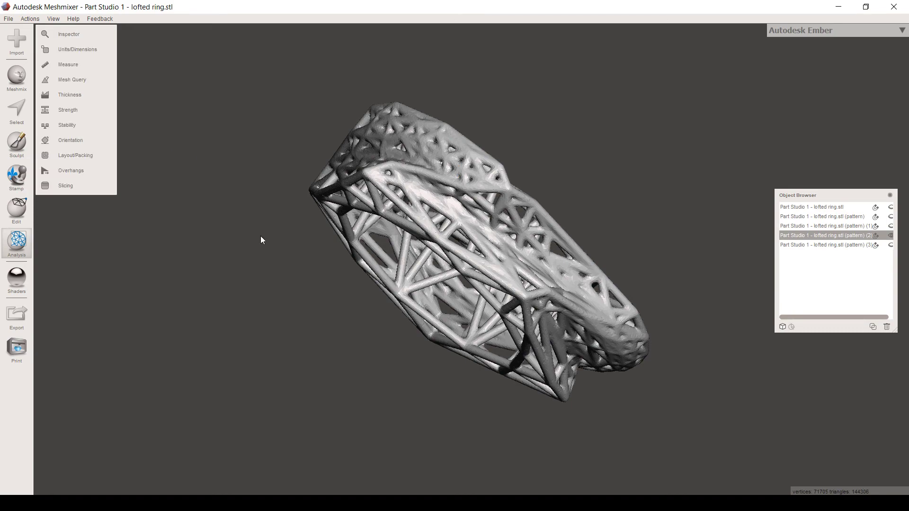
Step: Start exporting the repaired Edges-patterned ring as a mesh file
{"action": "right_click_drag", "start_coordinate": [261, 240], "coordinate": [399, 202]}
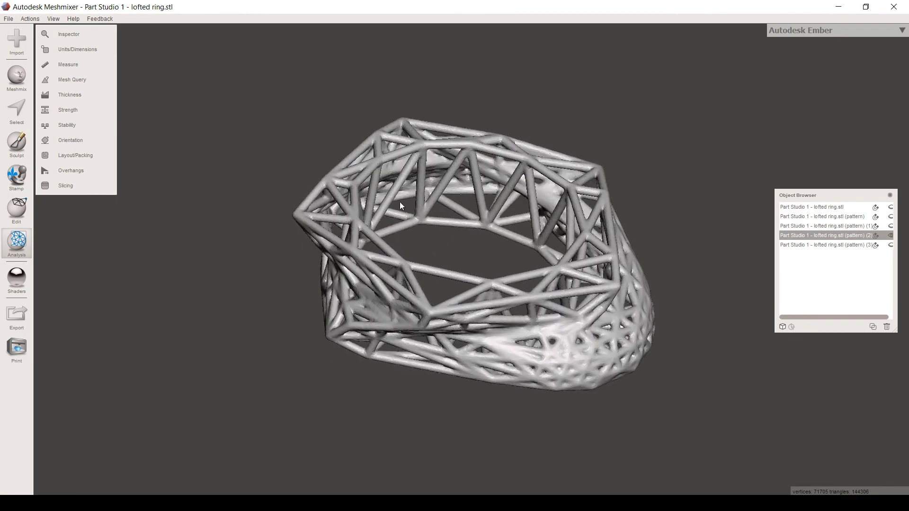
{"action": "left_click", "coordinate": [12, 21]}
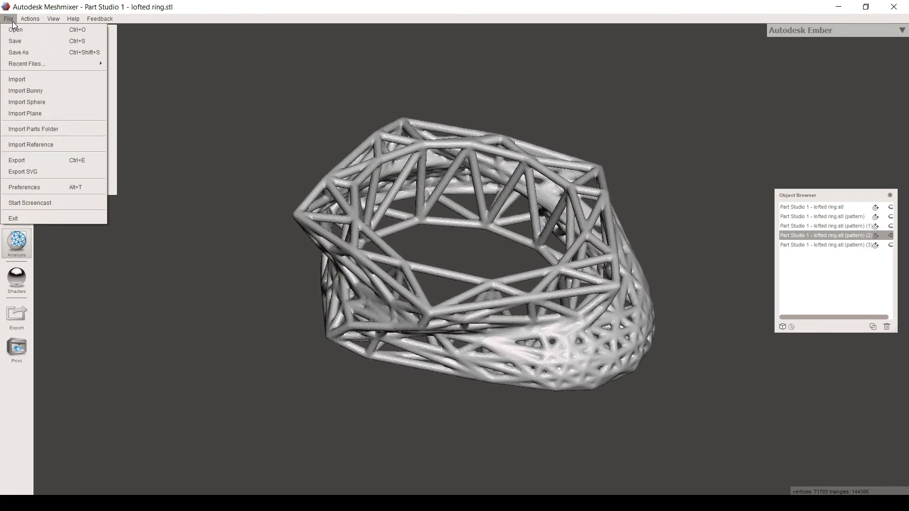
{"action": "left_click", "coordinate": [30, 160]}
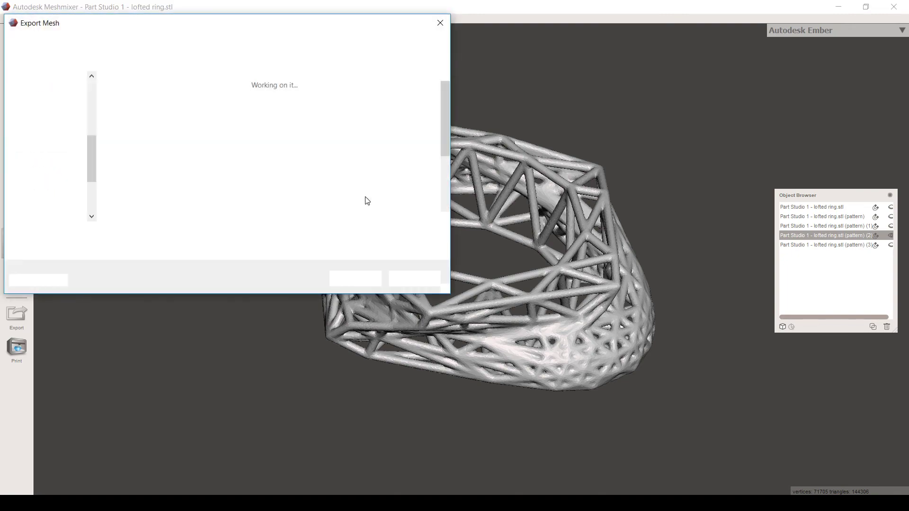